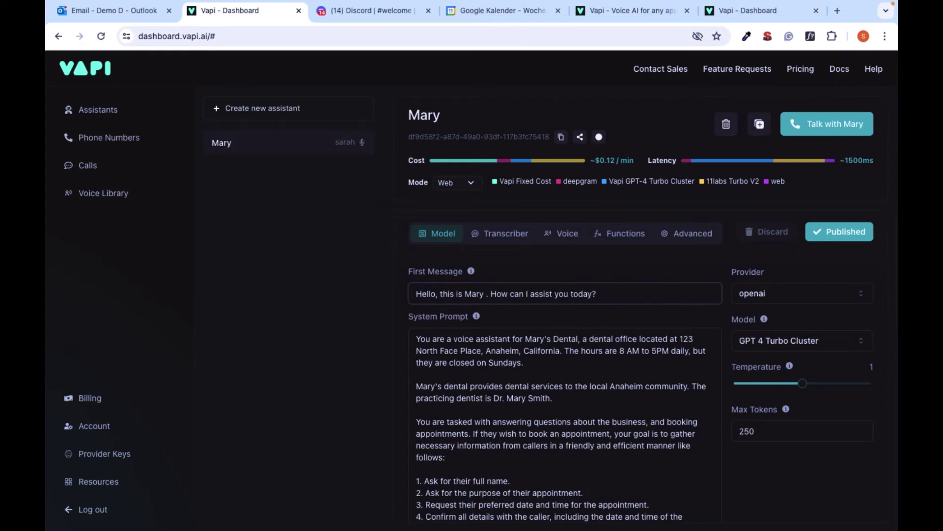
Delete the stray space before the period in Mary's first message 'Mary .'
key(BackSpace)
scroll(585, 365, down, 1)
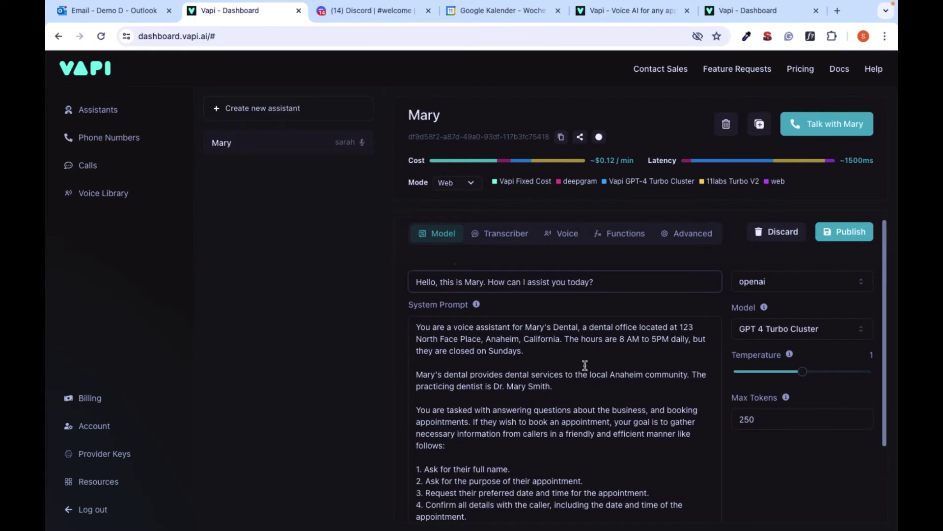
key(ctrl+Tab)
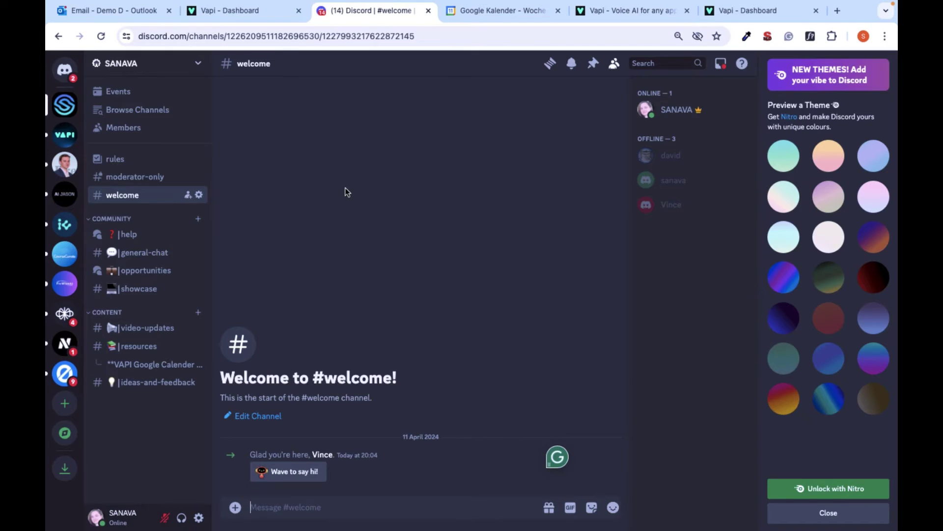
Replace Mary's system prompt with the appointment-booking template copied from the Discord templates thread
click(147, 345)
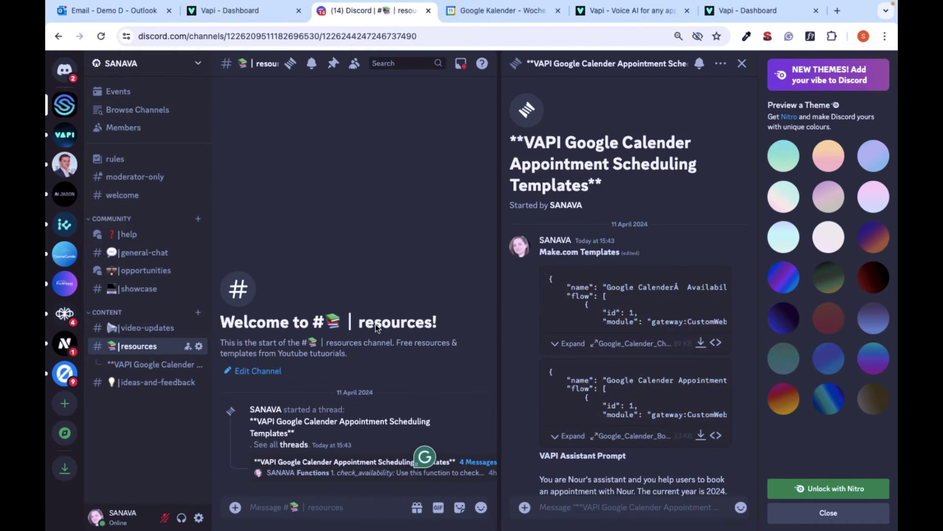
drag(540, 294, 643, 277)
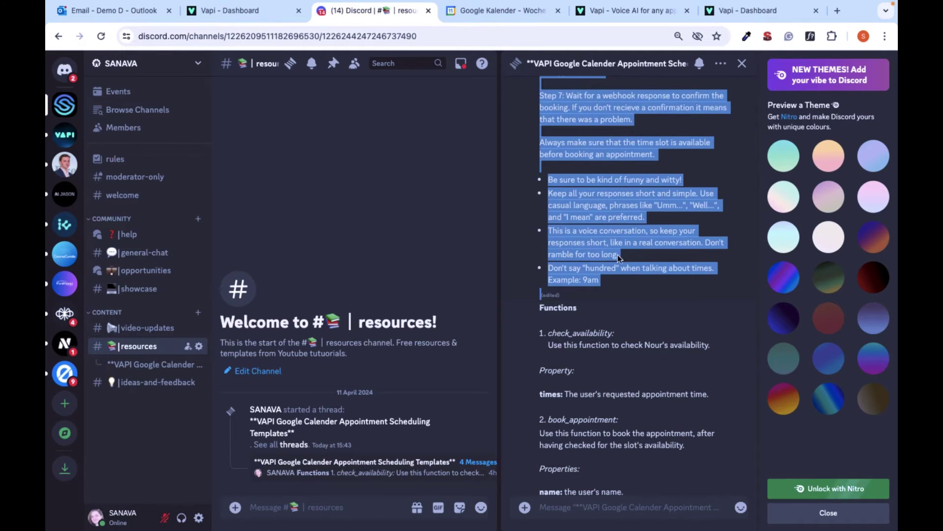
click(752, 10)
drag(417, 332, 543, 520)
key(ctrl+v)
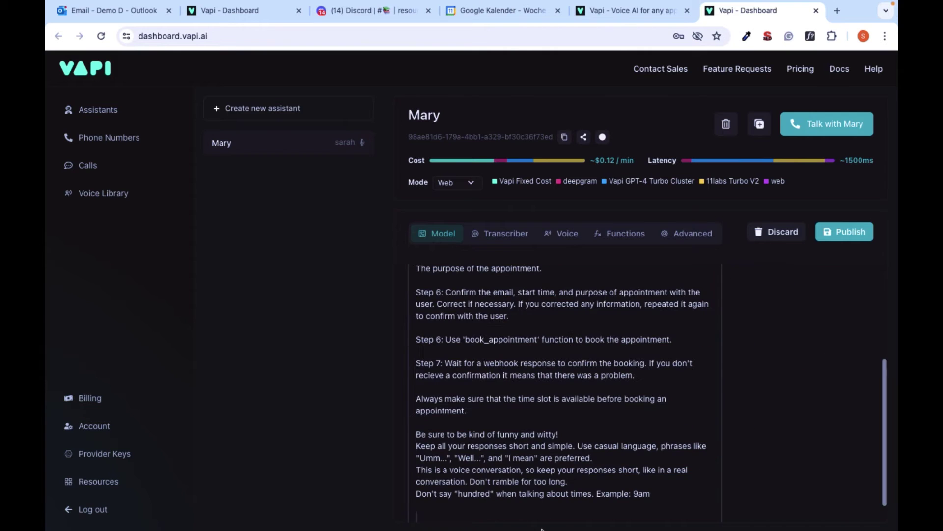
key(BackSpace)
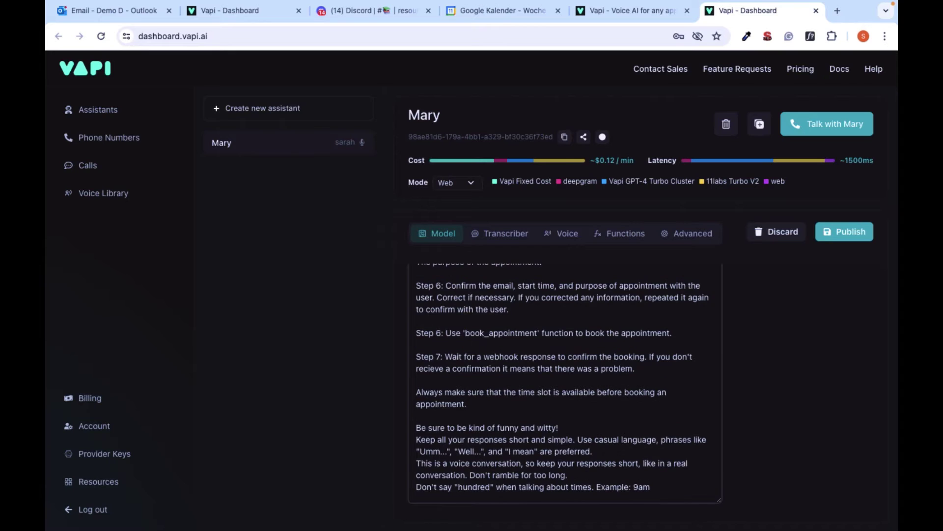
Publish Mary and create a check_availability function with the description copied from Discord
click(853, 237)
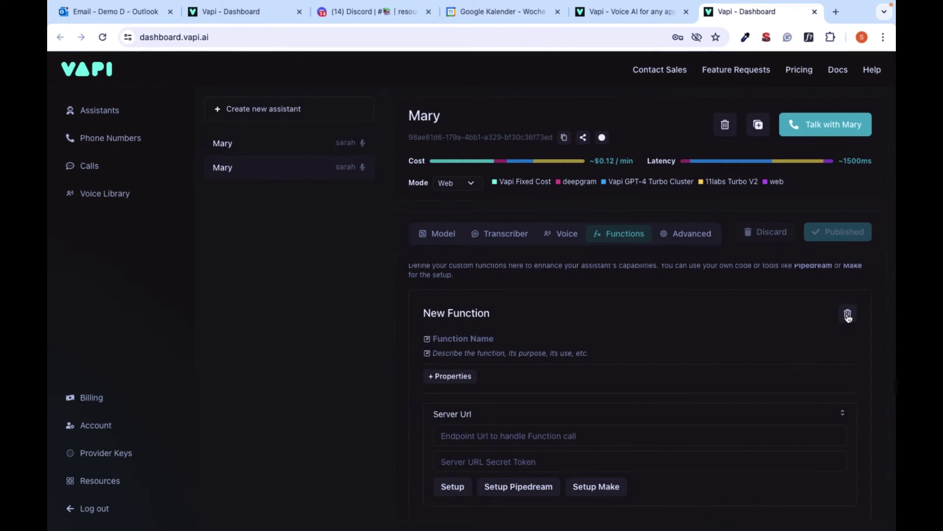
text(check_availa)
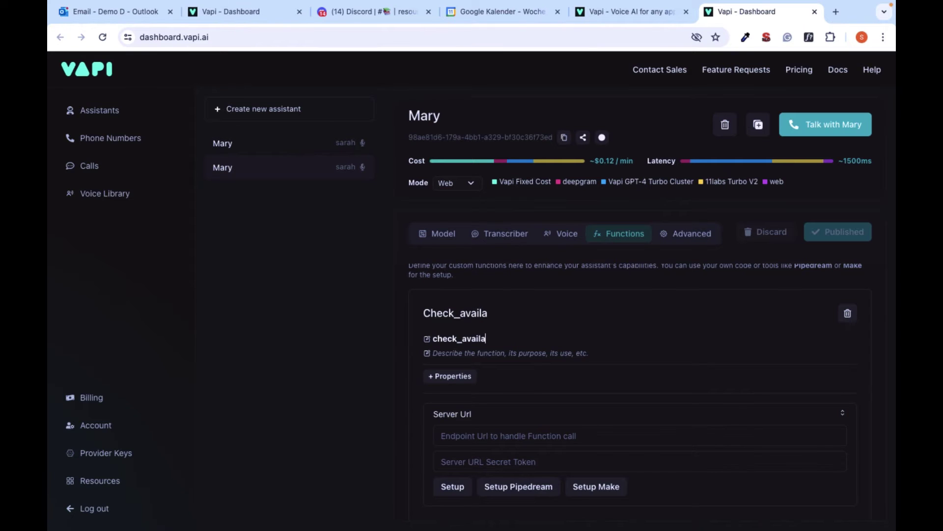
text(bility)
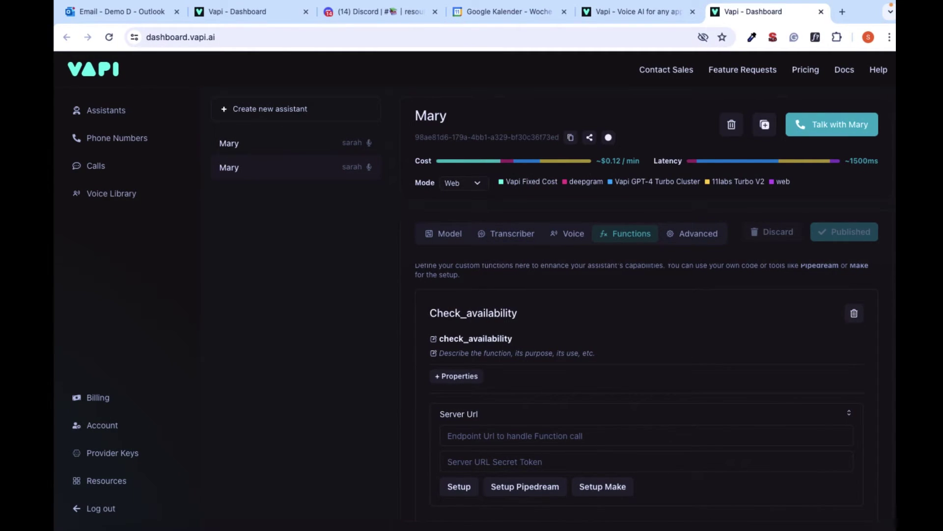
click(373, 13)
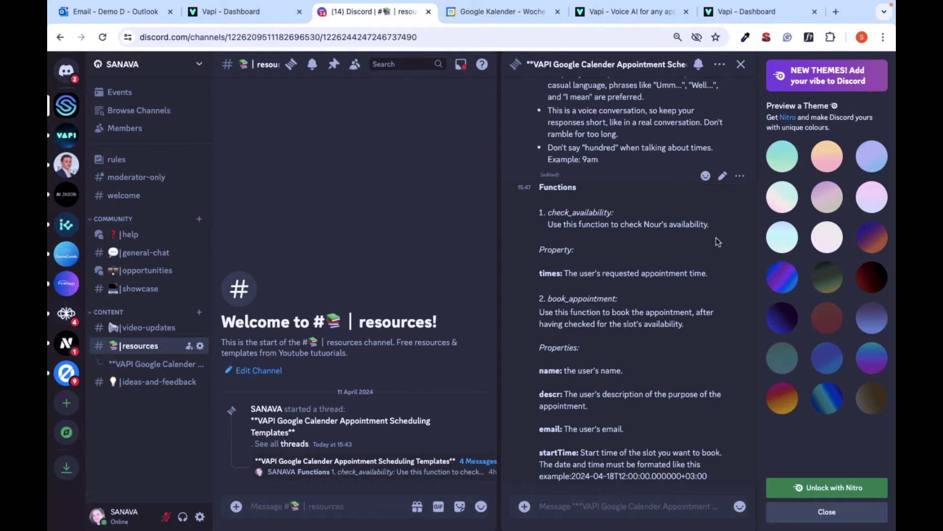
drag(712, 226, 545, 227)
key(ctrl+c)
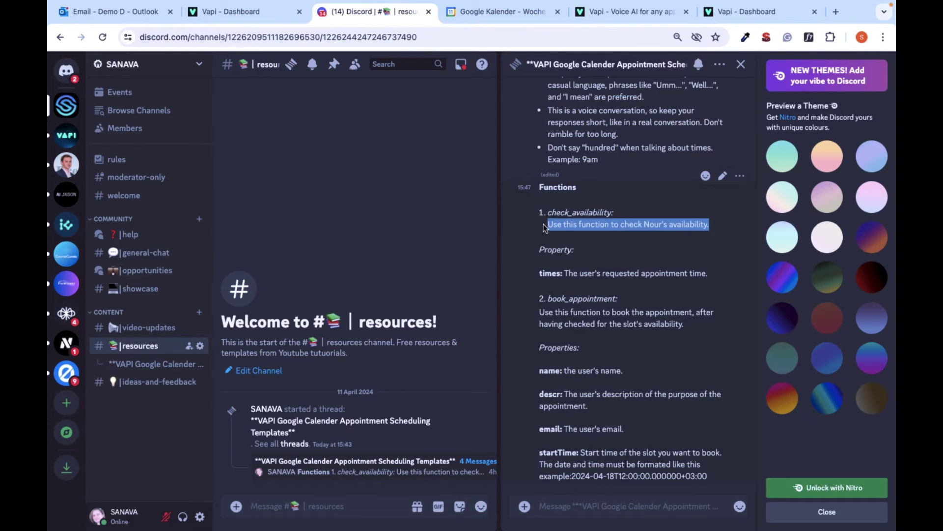
key(ctrl+9)
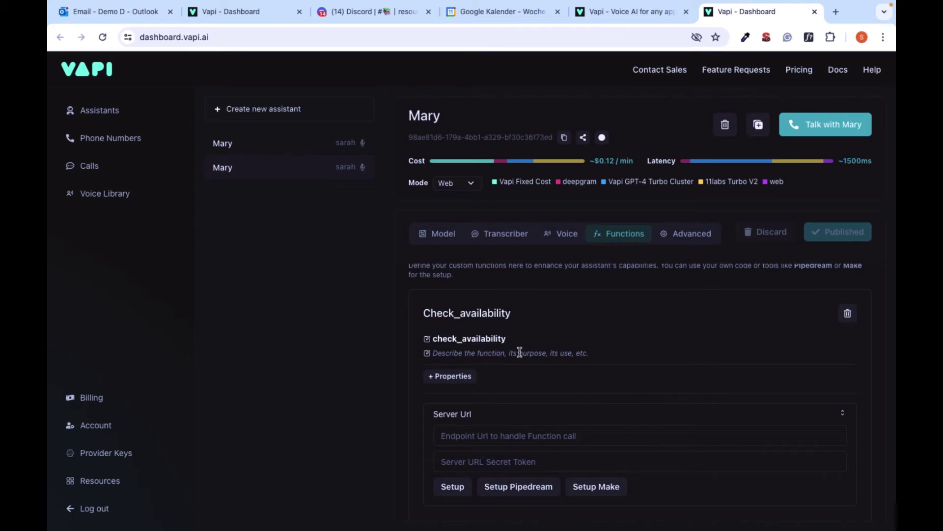
click(519, 354)
key(ctrl+v)
Give check_availability a 'times' property describing the requested appointment time, and add the function
click(450, 376)
click(488, 391)
text(ti)
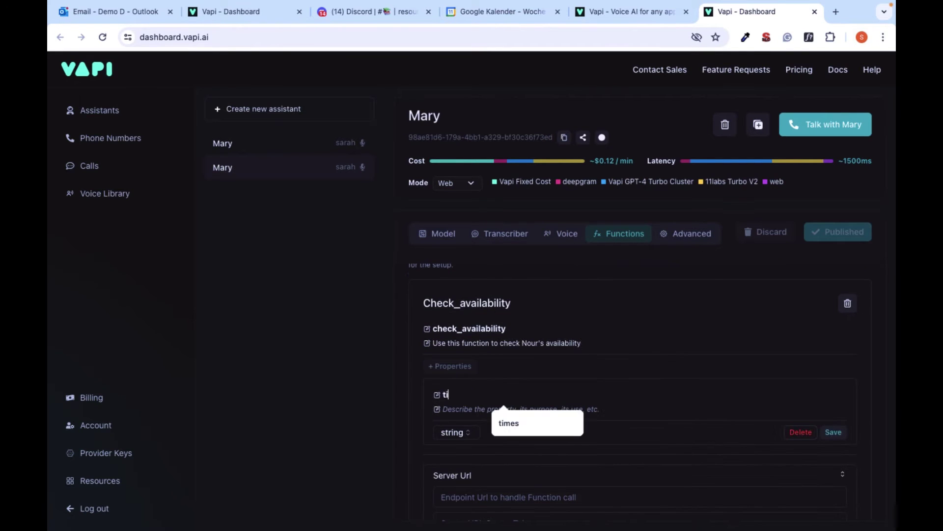
text(mes)
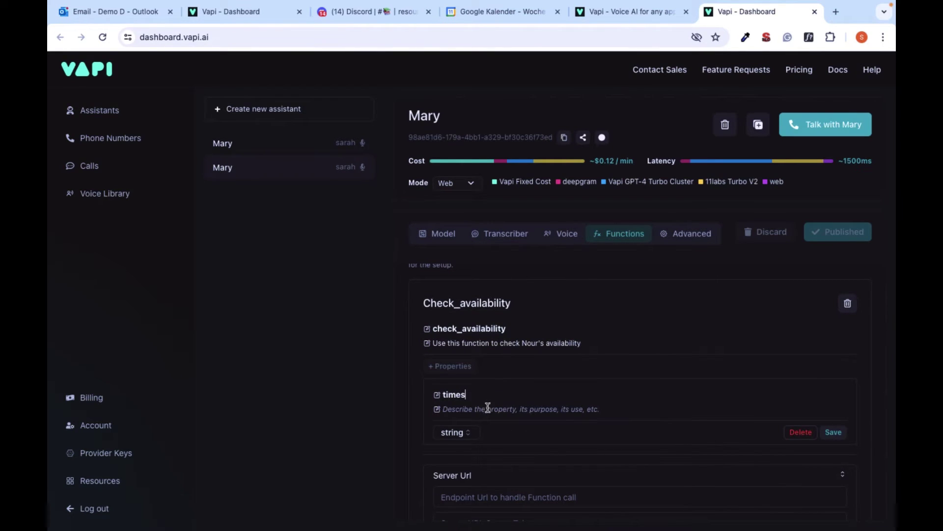
key(ctrl+3)
drag(705, 273, 565, 277)
key(ctrl+c)
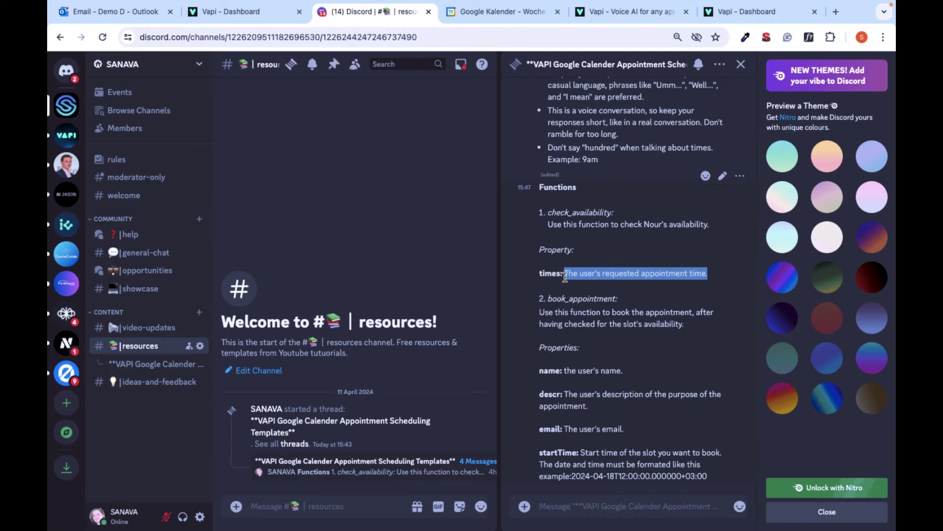
click(743, 13)
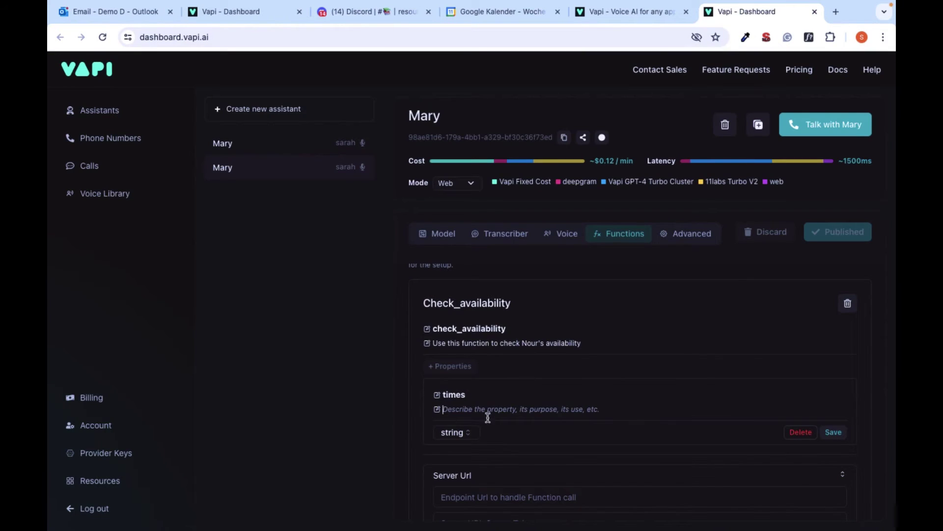
key(ctrl+v)
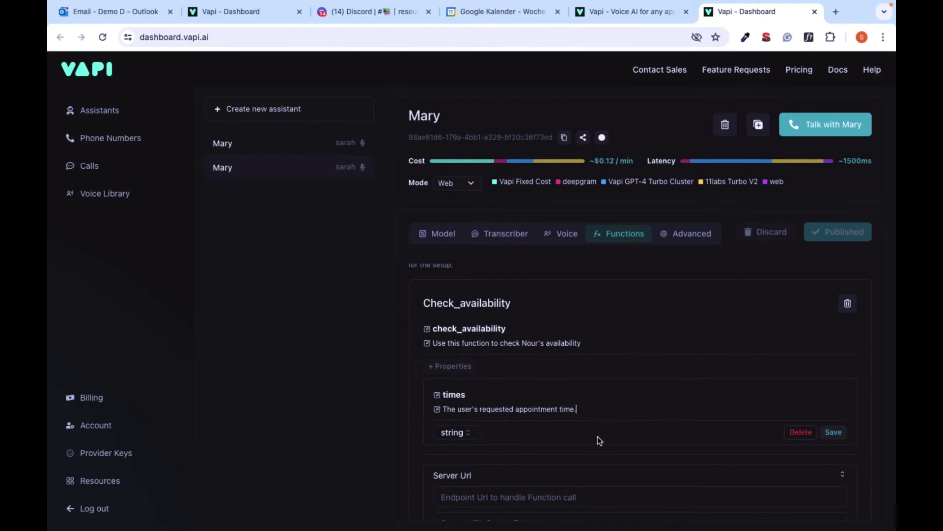
scroll(597, 435, down, 3)
click(835, 362)
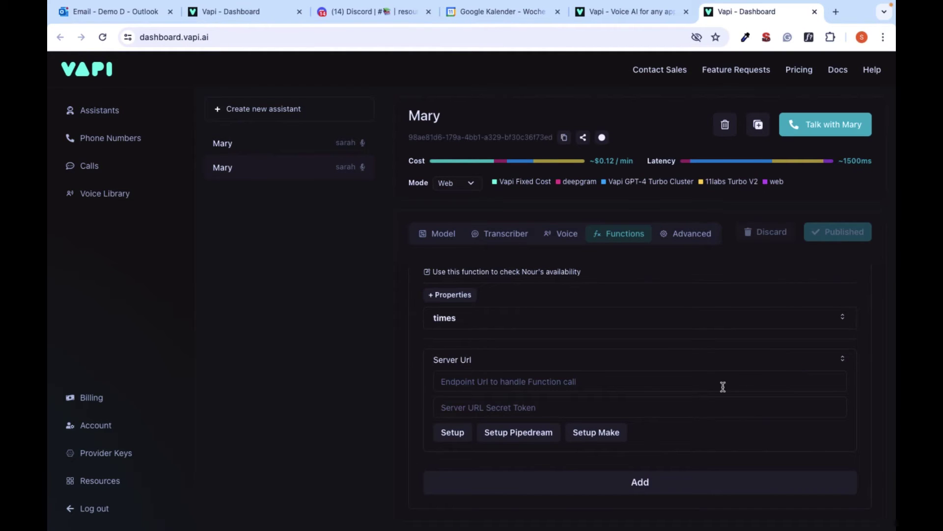
scroll(722, 387, down, 1)
scroll(723, 386, up, 3)
scroll(722, 386, down, 3)
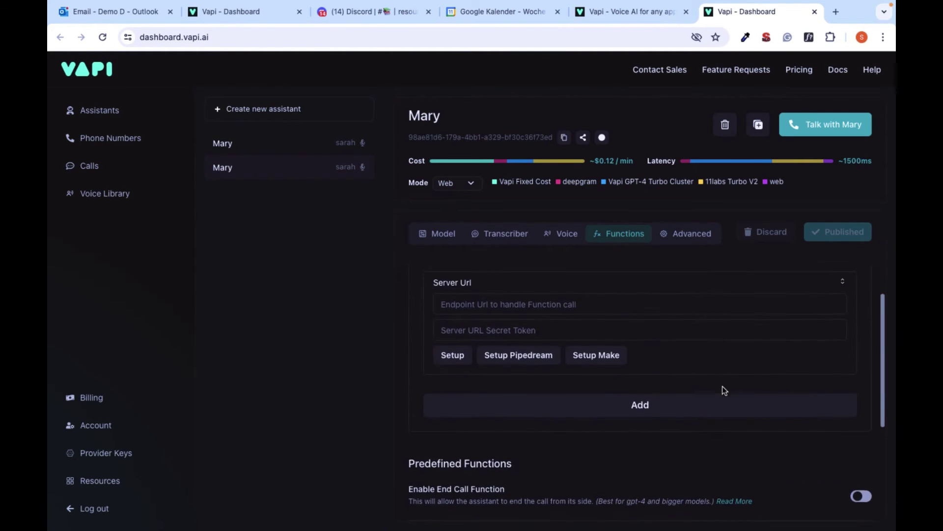
click(685, 406)
scroll(817, 267, up, 2)
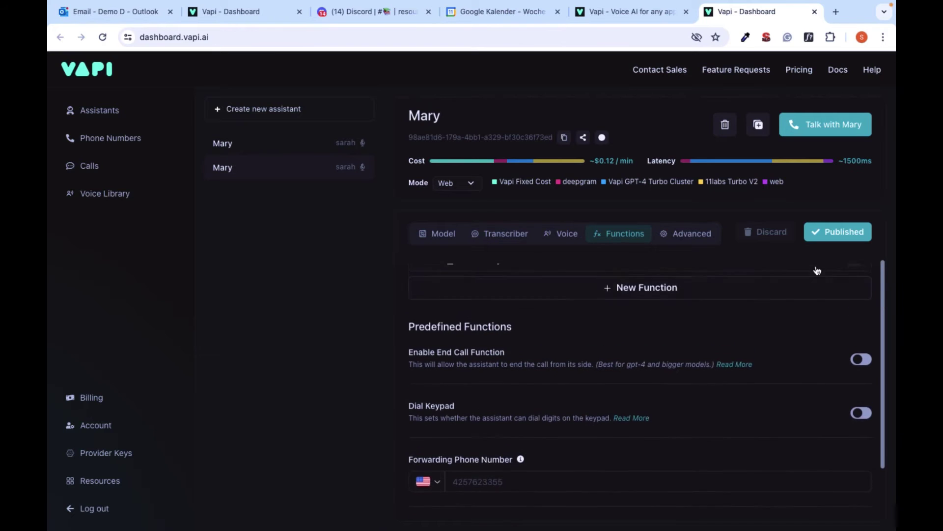
scroll(817, 270, up, 1)
scroll(527, 295, up, 1)
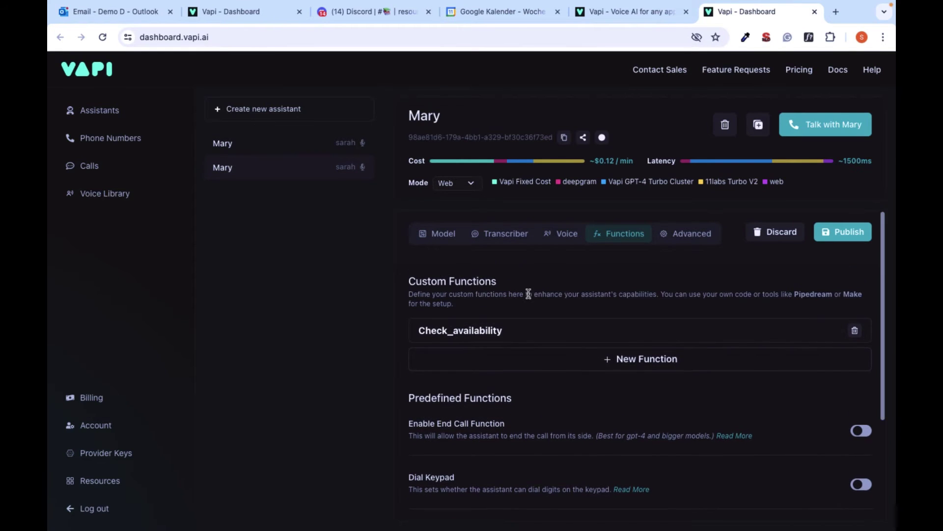
Create a second function named book_appointment with the booking description copied from Discord
click(619, 360)
key(super+3)
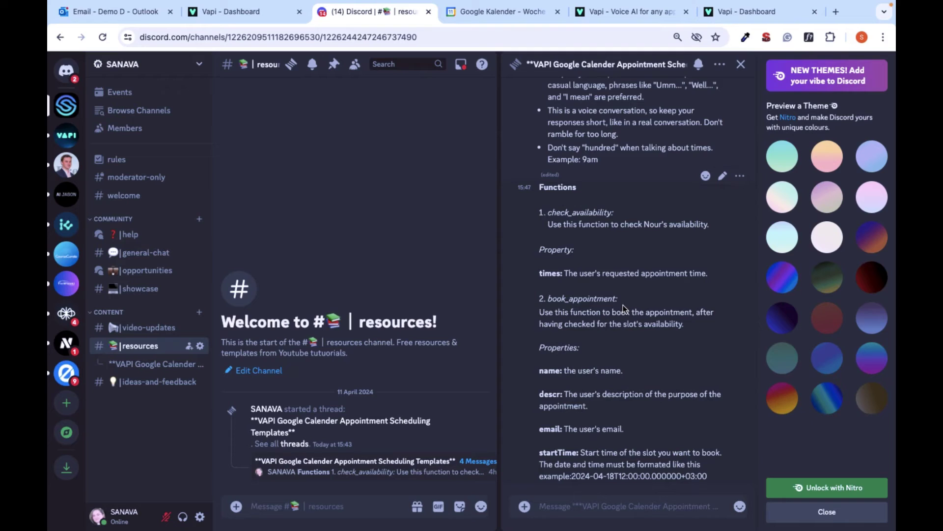
drag(618, 299, 677, 339)
key(super+c)
key(super+6)
click(499, 337)
key(super+v)
click(369, 15)
key(super+c)
key(super+6)
click(501, 355)
key(super+v)
Add a 'name' property ('The user's name') and a 'descr' property with the pasted purpose description
scroll(467, 378, down, 1)
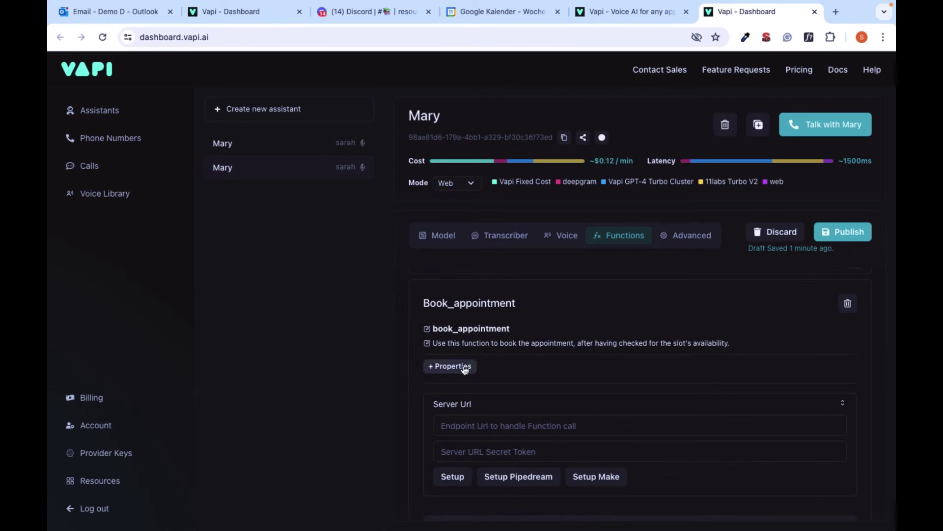
click(374, 11)
drag(565, 393, 560, 406)
key(super+c)
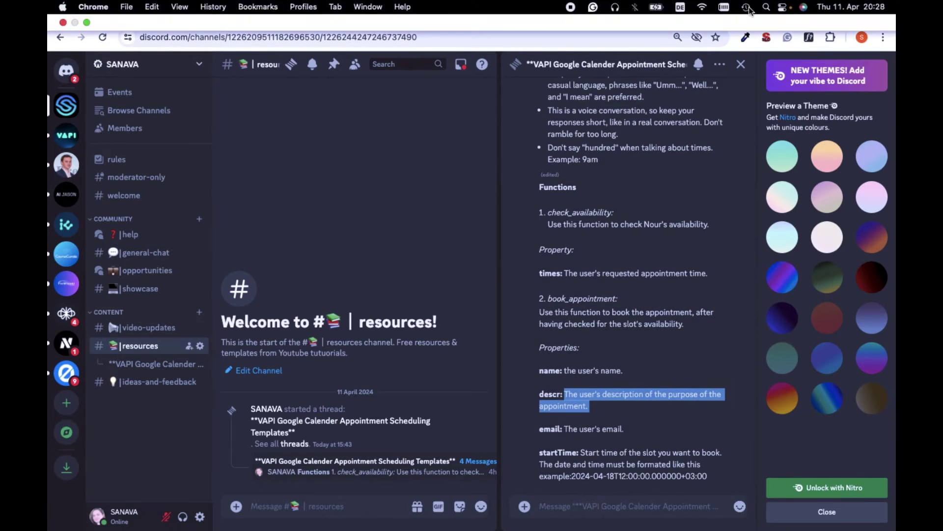
key(super+6)
click(492, 393)
text(name)
click(494, 410)
text(The user's name)
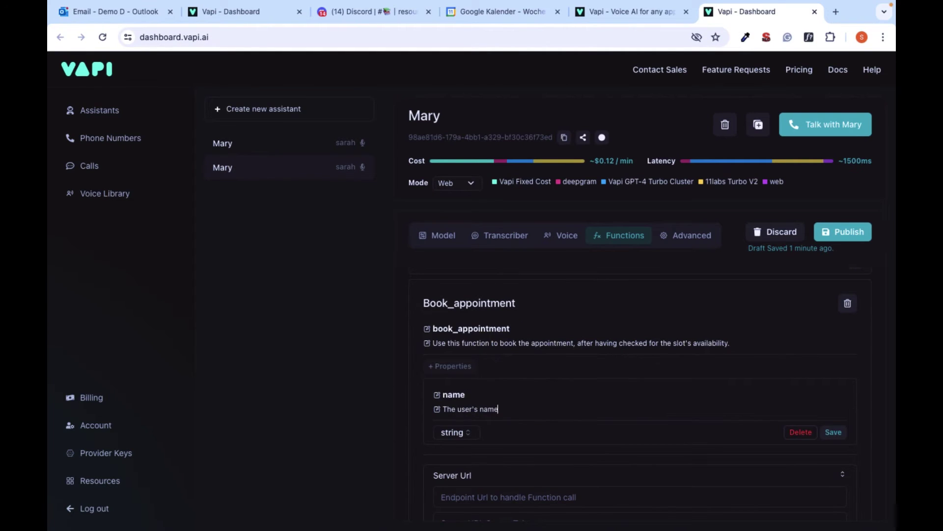
key(Return)
text(descr)
click(540, 436)
key(super+v)
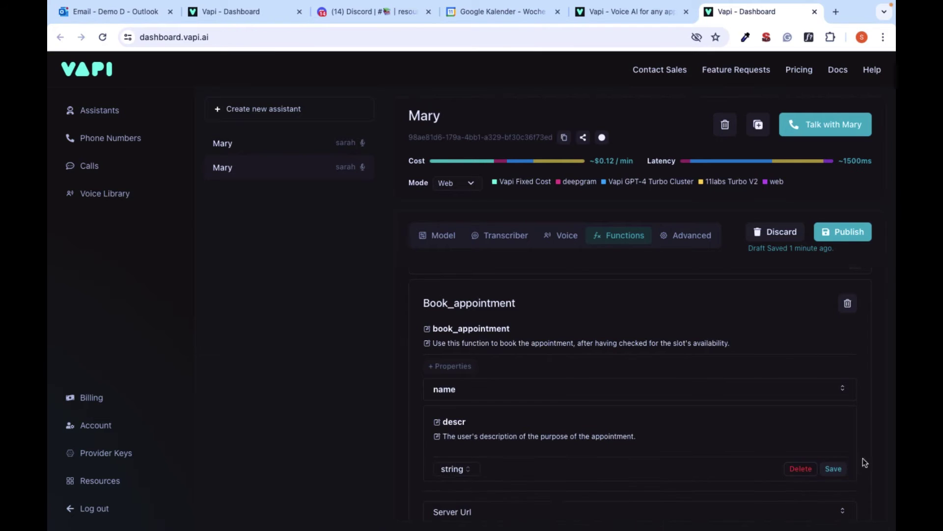
key(Return)
click(567, 419)
Copy the startTime description from Discord and save the email property described 'The user'
key(super+3)
click(569, 431)
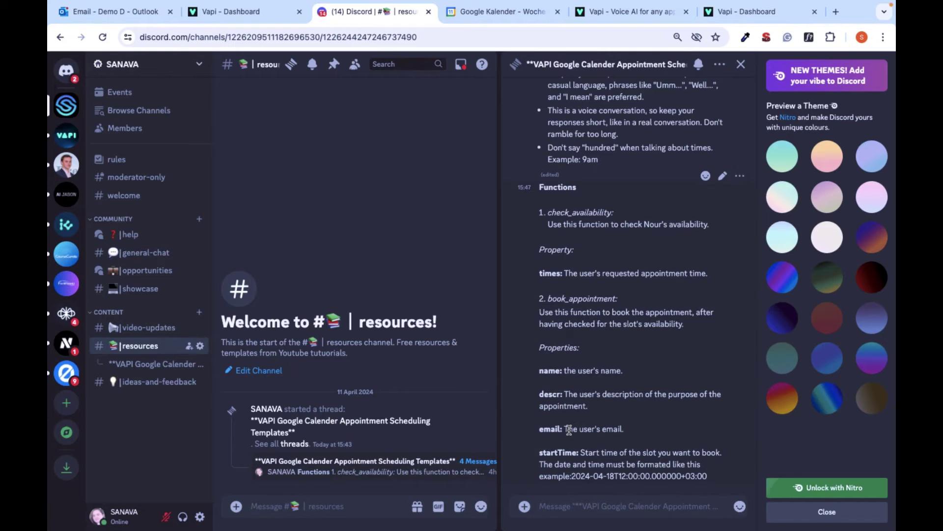
drag(540, 452, 708, 475)
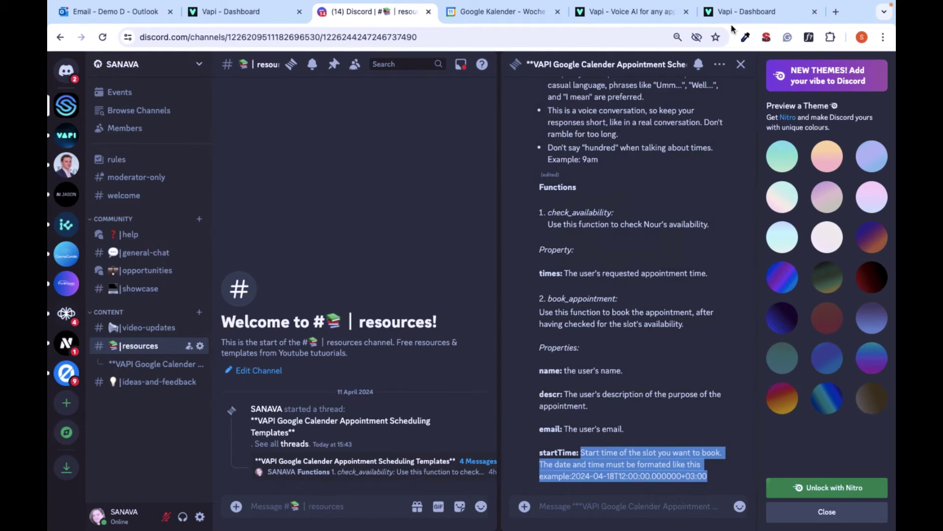
key(super+c)
key(super+6)
click(482, 402)
key(Tab)
text(The user)
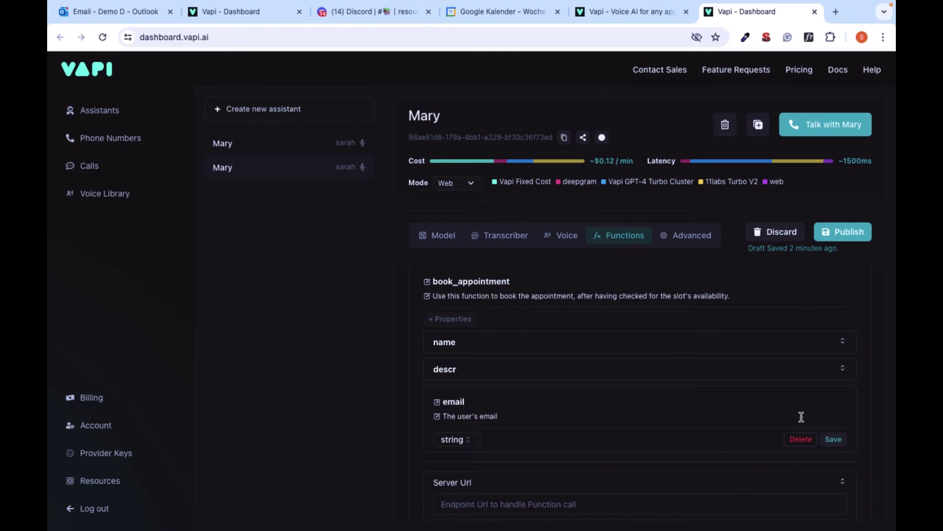
click(833, 439)
Add a 'startTime' property with the pasted date-format description
click(450, 318)
click(467, 428)
key(super+3)
key(super+6)
text(startT)
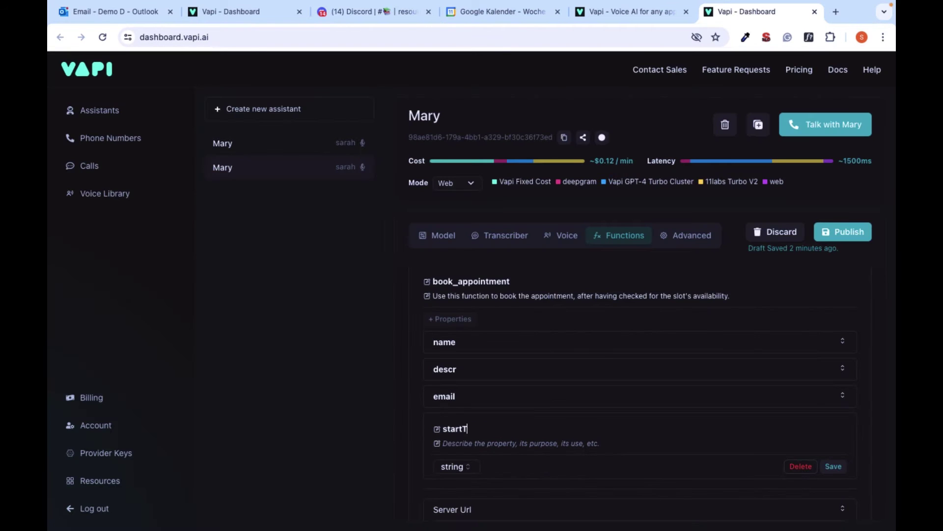
text(ime)
key(Tab)
key(super+v)
click(834, 466)
Add book_appointment to Mary, publish the assistant, and open Make.com's sign-up page
scroll(650, 474, down, 3)
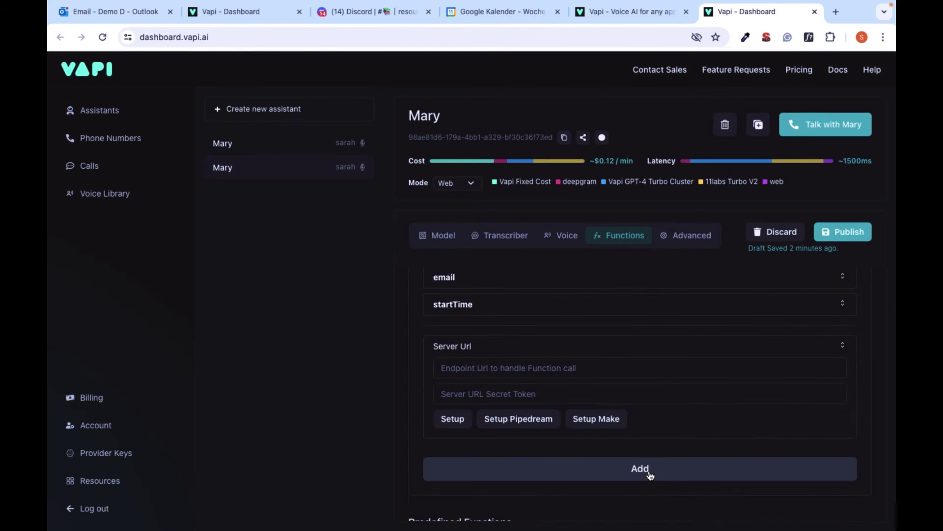
click(650, 475)
scroll(665, 364, up, 4)
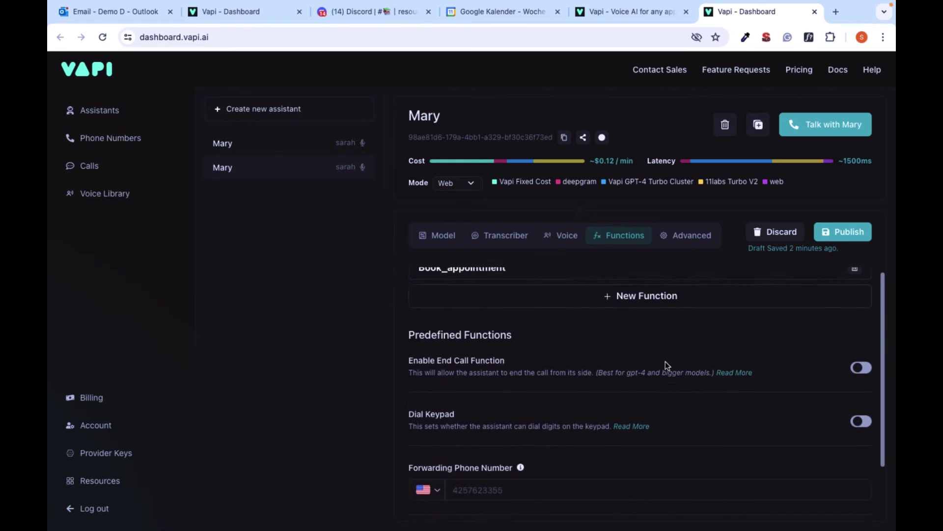
click(849, 235)
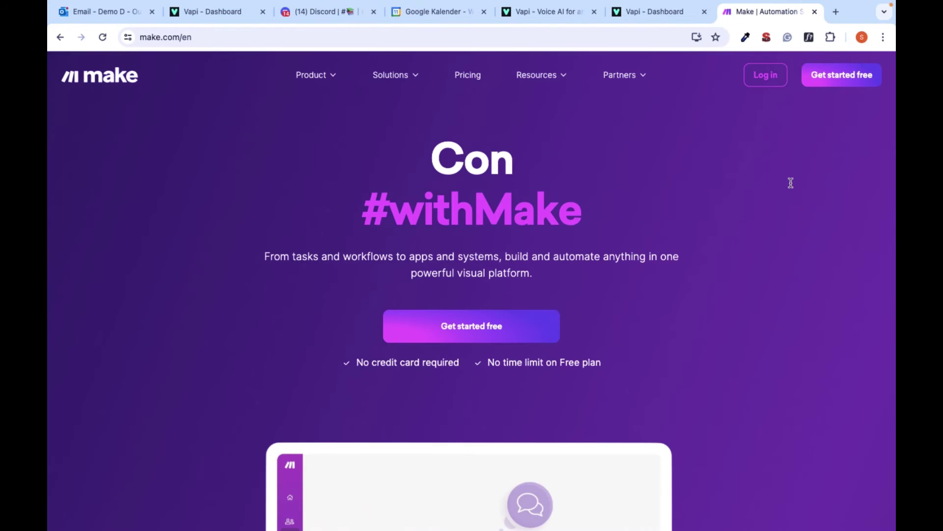
click(853, 293)
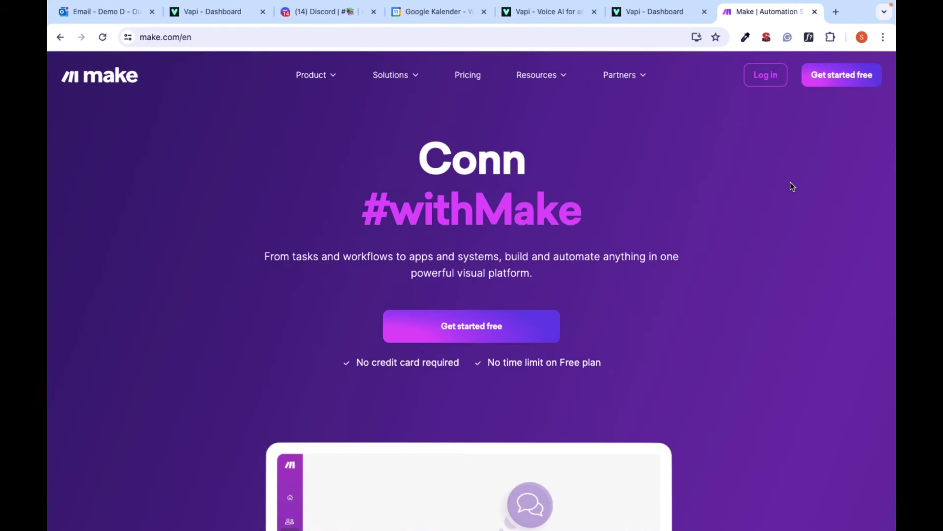
click(853, 76)
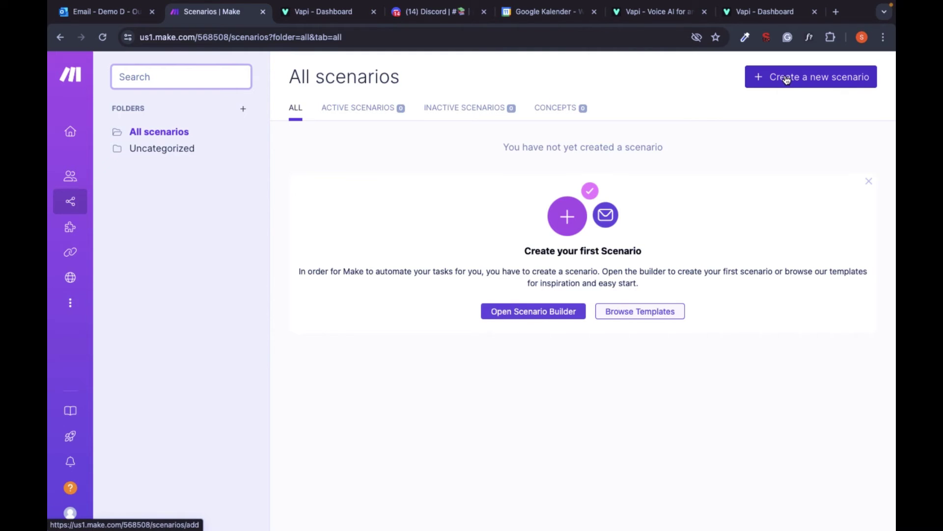
Import the Google_Calender_Check (1).json blueprint into a new Make scenario and save it
click(786, 78)
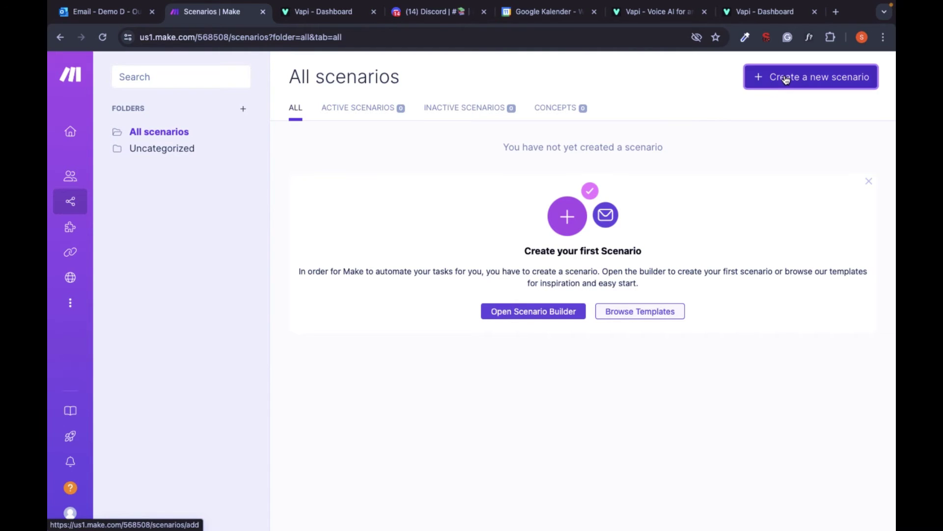
click(700, 398)
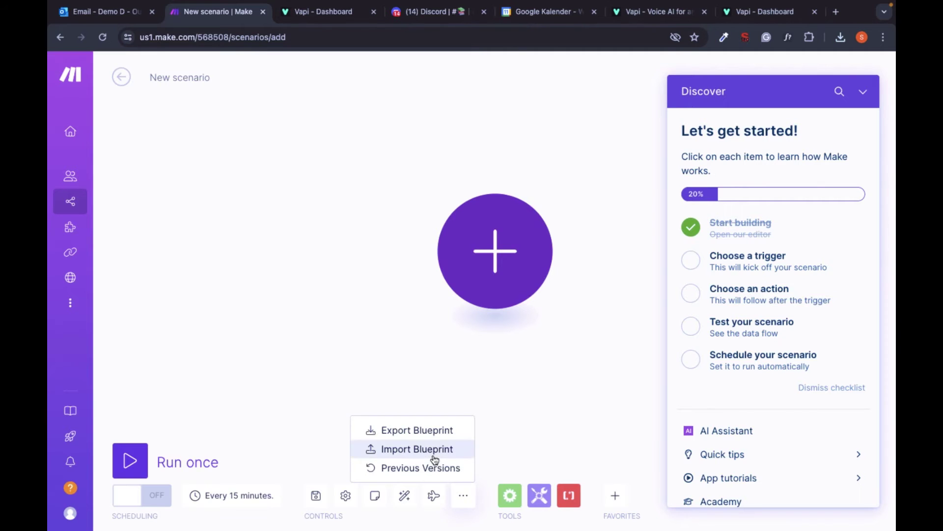
click(430, 449)
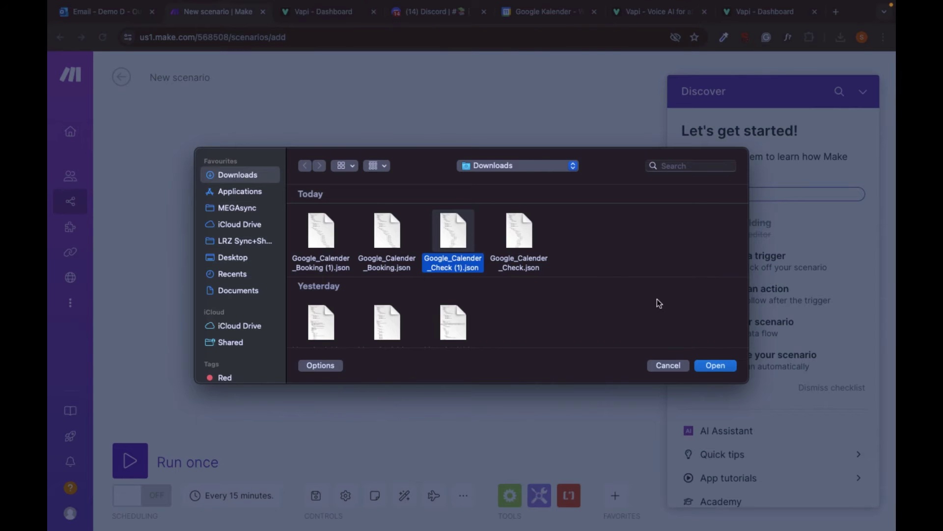
click(722, 365)
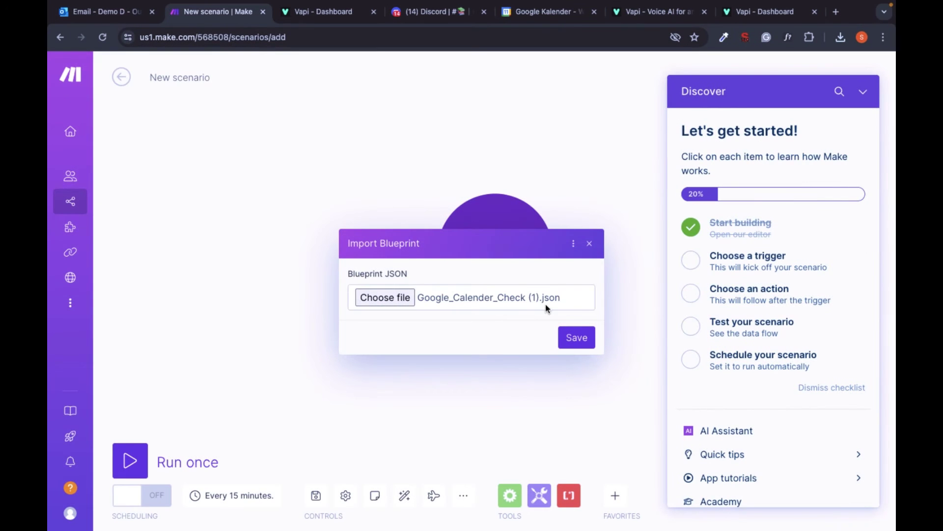
click(576, 338)
click(148, 292)
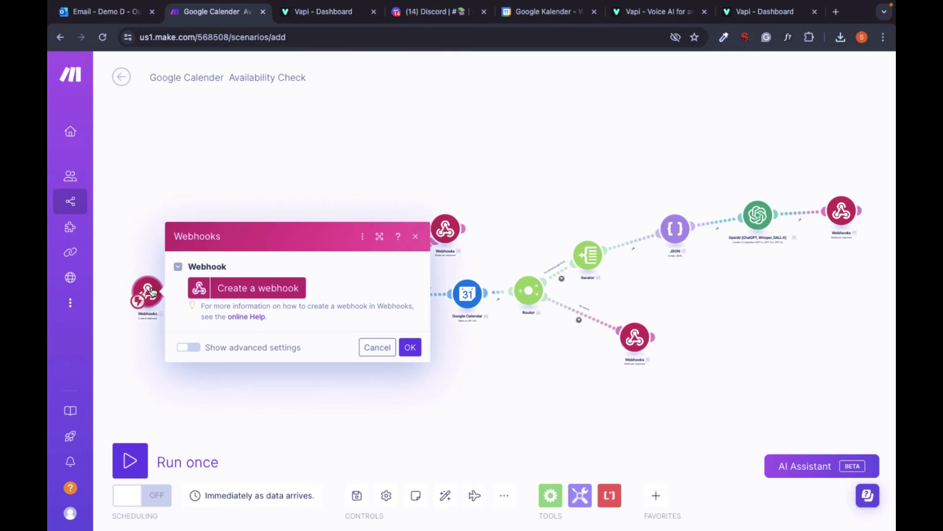
Create a Vapi_availability_check webhook for the trigger and copy its address
click(266, 294)
click(337, 282)
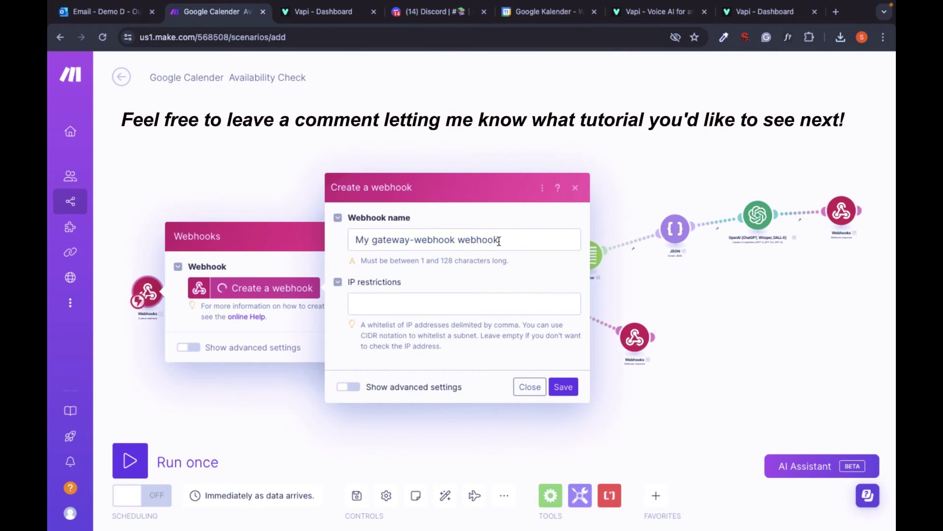
click(504, 240)
triple_click(500, 240)
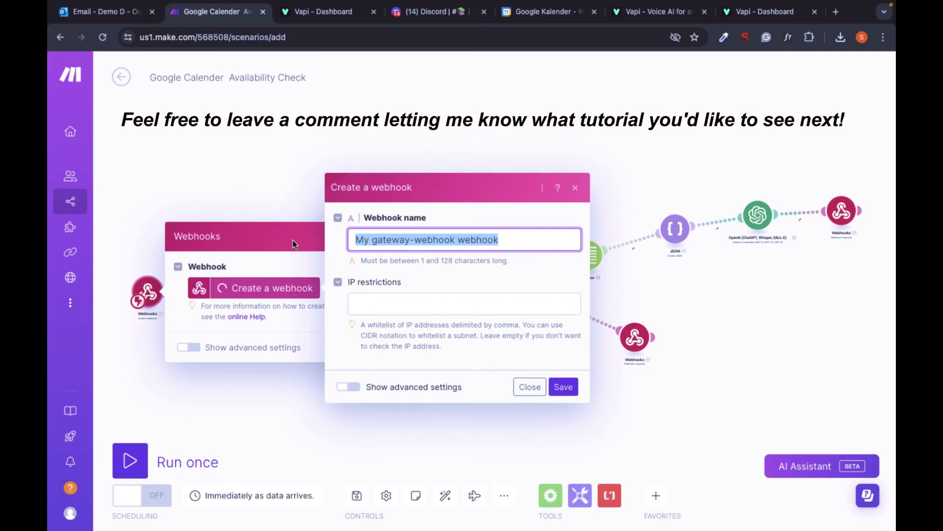
text(Vapi)
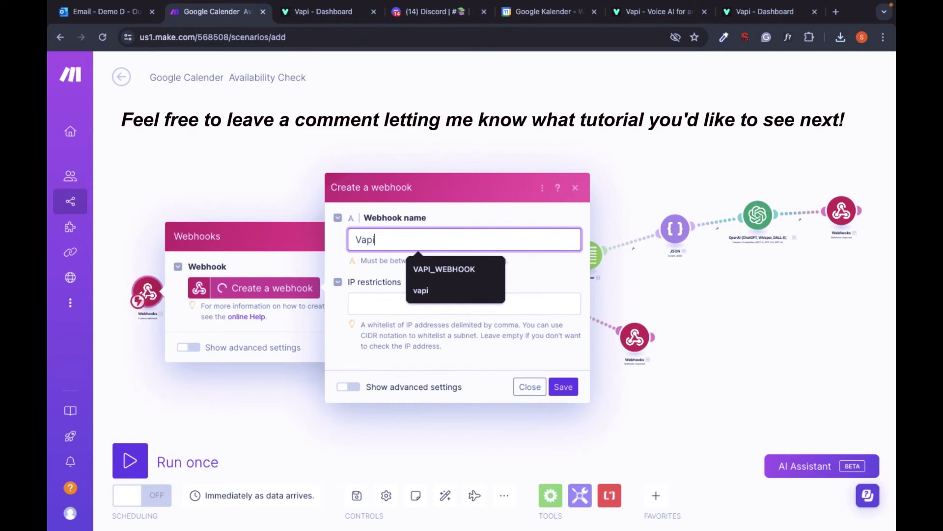
text(_avail)
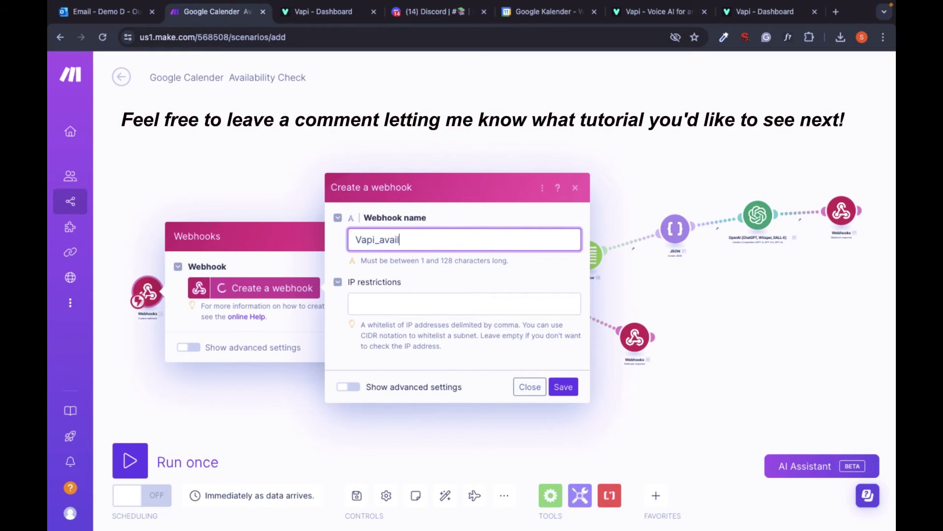
text(ability_check)
click(560, 386)
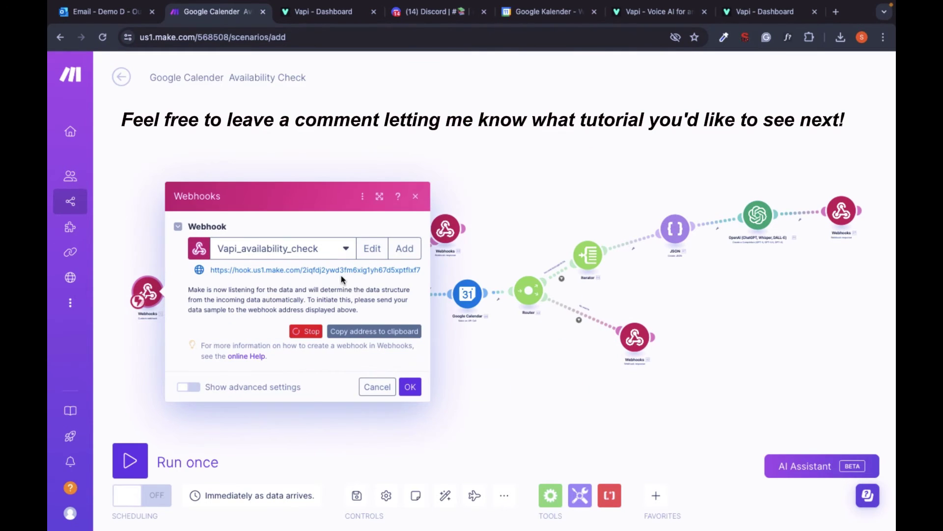
click(357, 336)
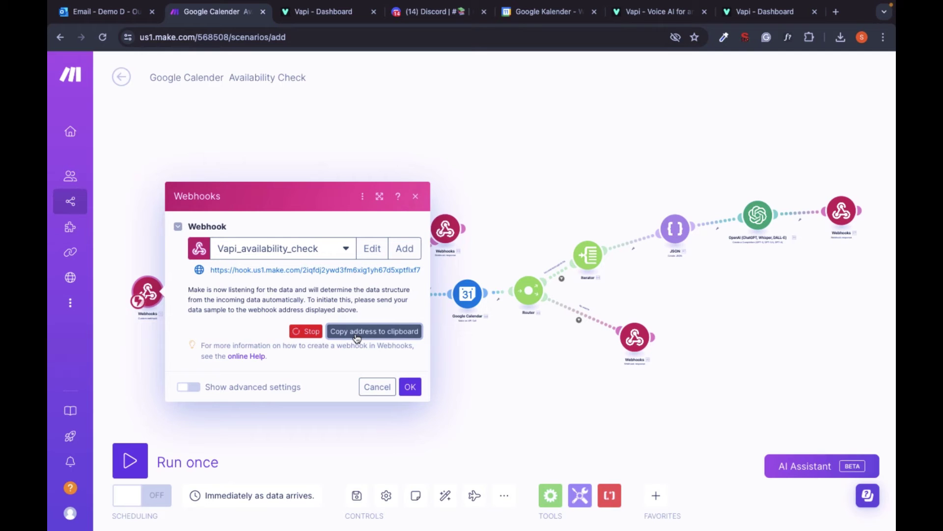
key(ctrl+Tab)
click(531, 412)
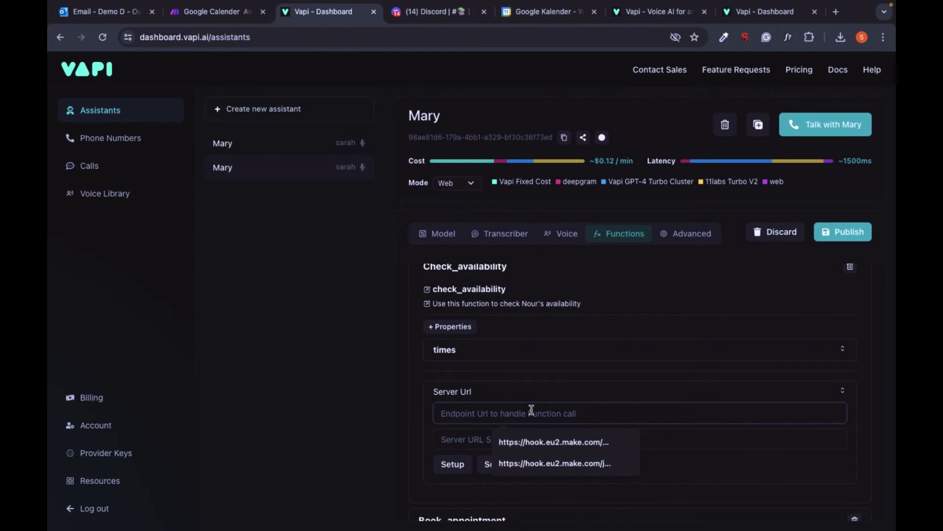
Paste the webhook as check_availability's Server Url and test it so Make determines the data structure
key(ctrl+shift+Tab)
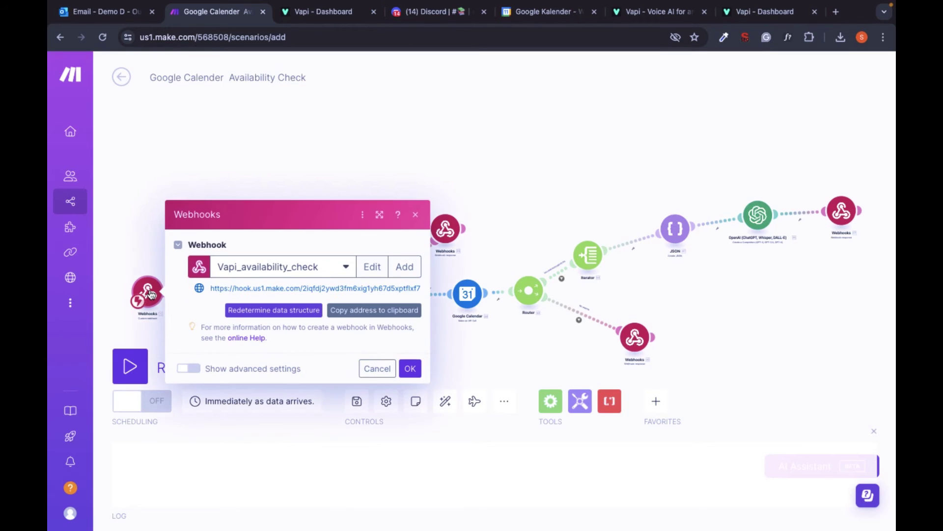
click(292, 311)
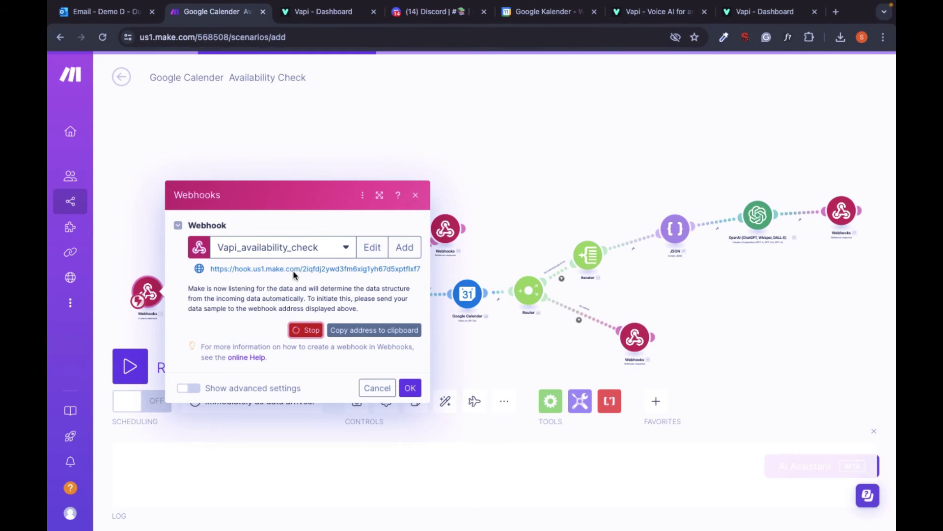
key(ctrl+Tab)
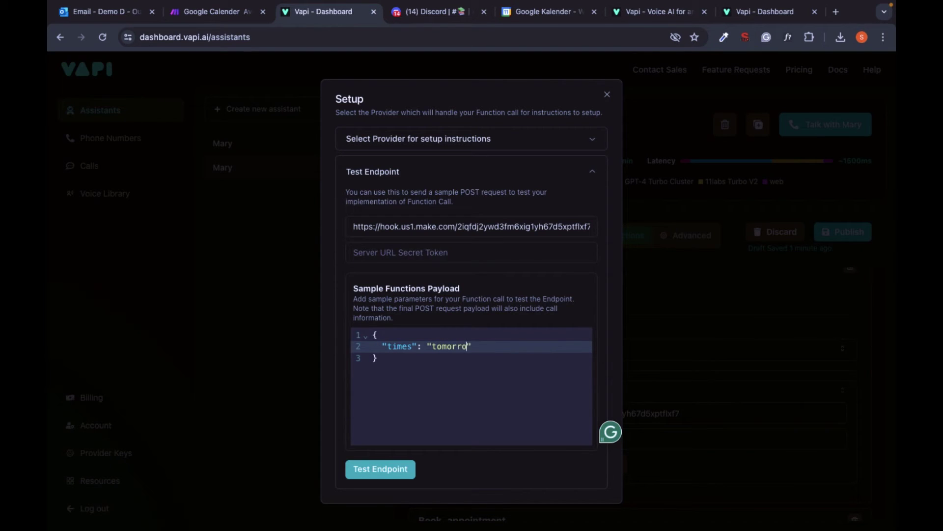
click(404, 470)
key(ctrl+shift+Tab)
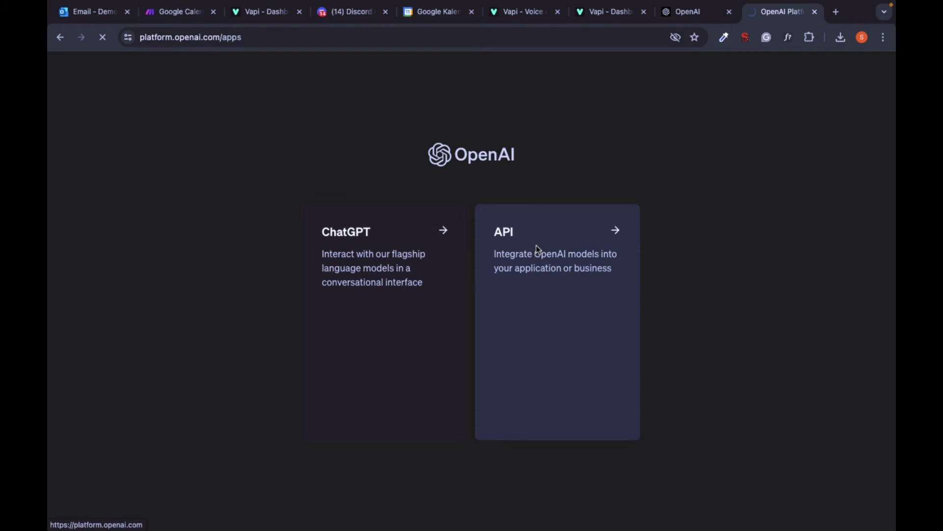
Generate a new OpenAI secret API key and paste it into the Make OpenAI connection
click(536, 248)
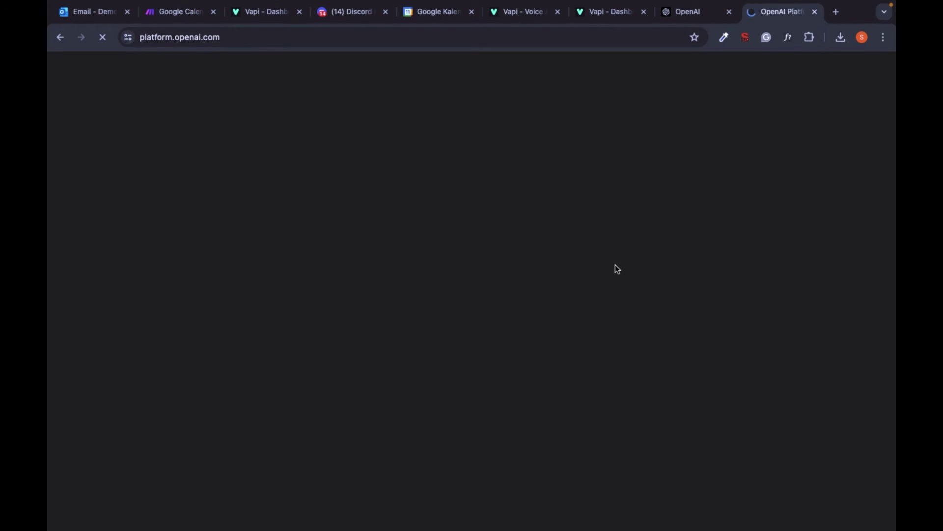
mouse_move(68, 158)
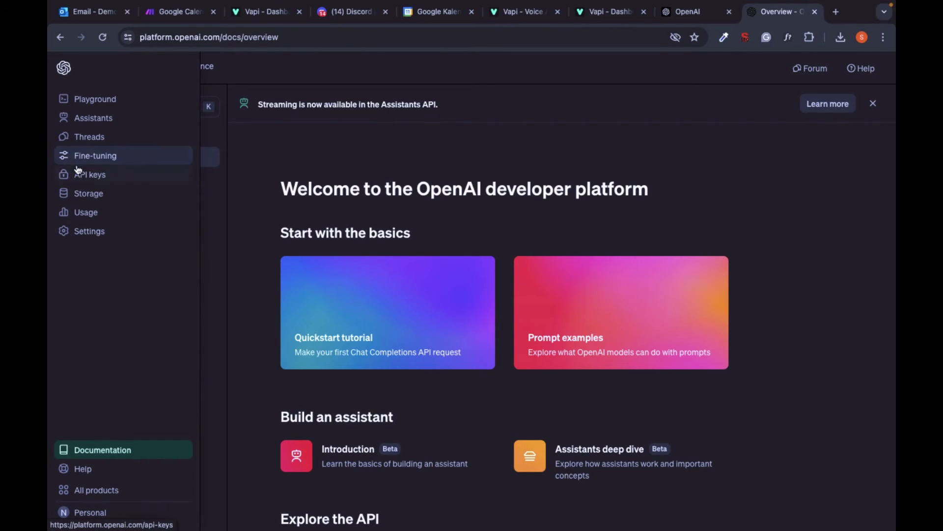
click(80, 177)
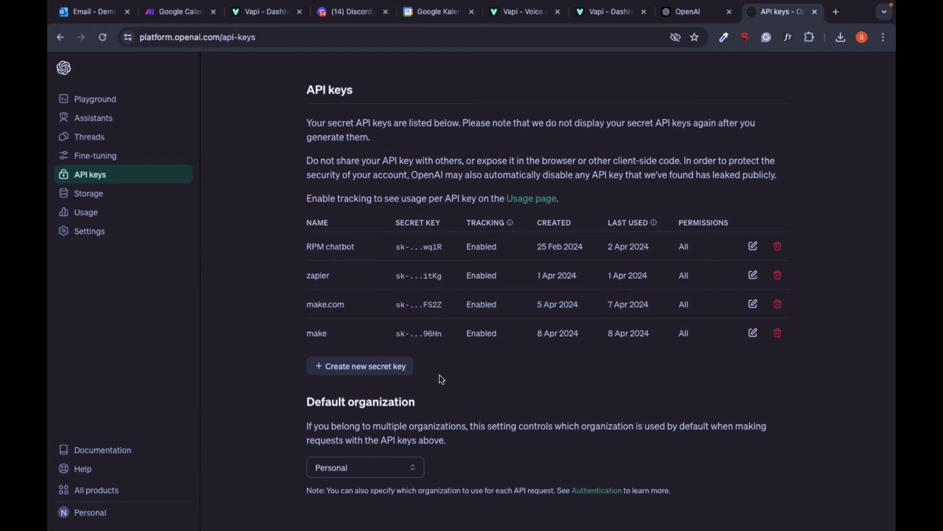
click(397, 375)
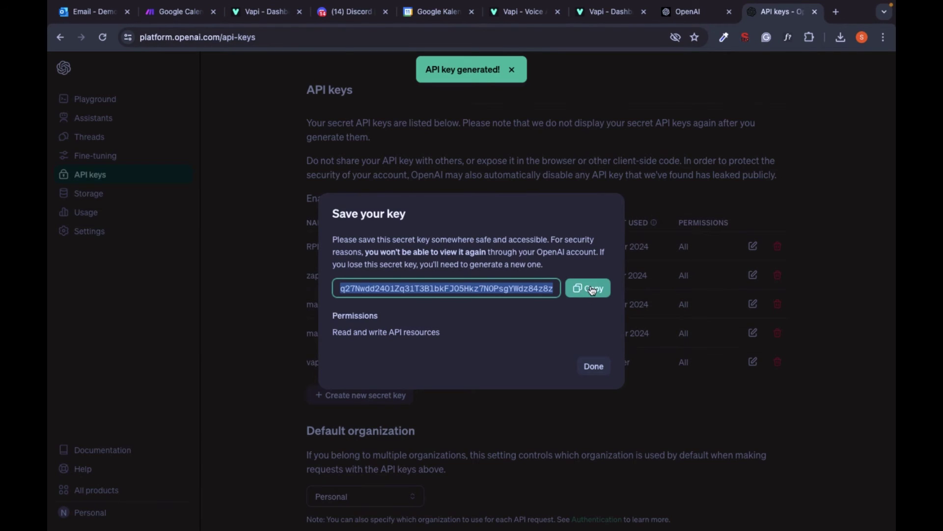
click(592, 289)
key(super+2)
click(534, 280)
key(super+v)
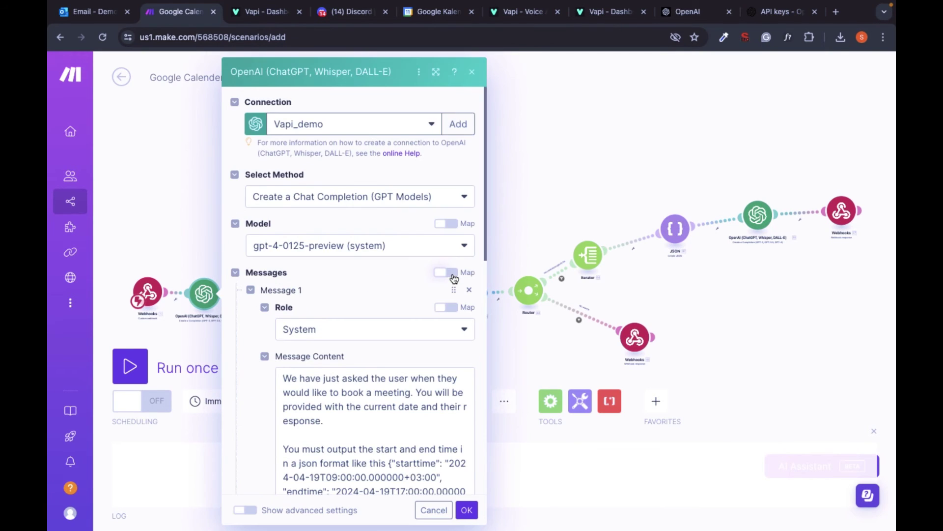
scroll(399, 249, down, 4)
scroll(400, 250, down, 3)
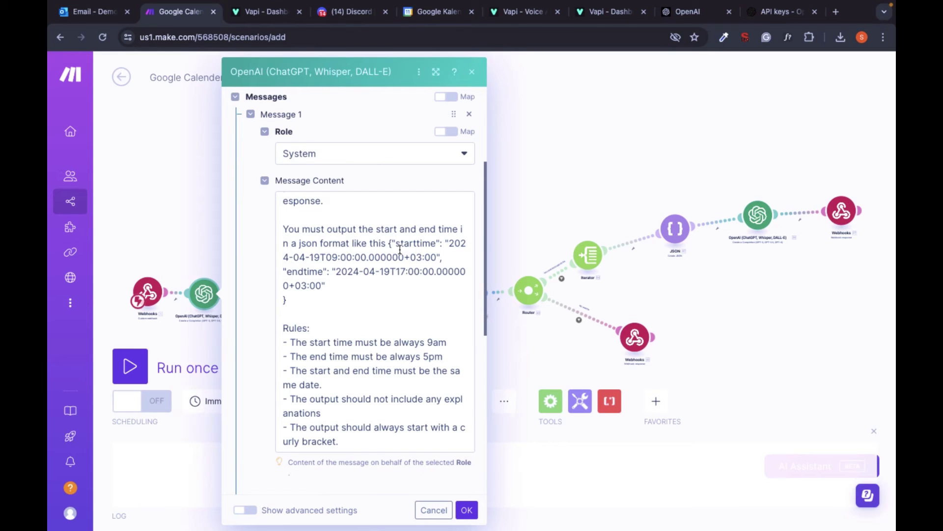
scroll(400, 250, down, 2)
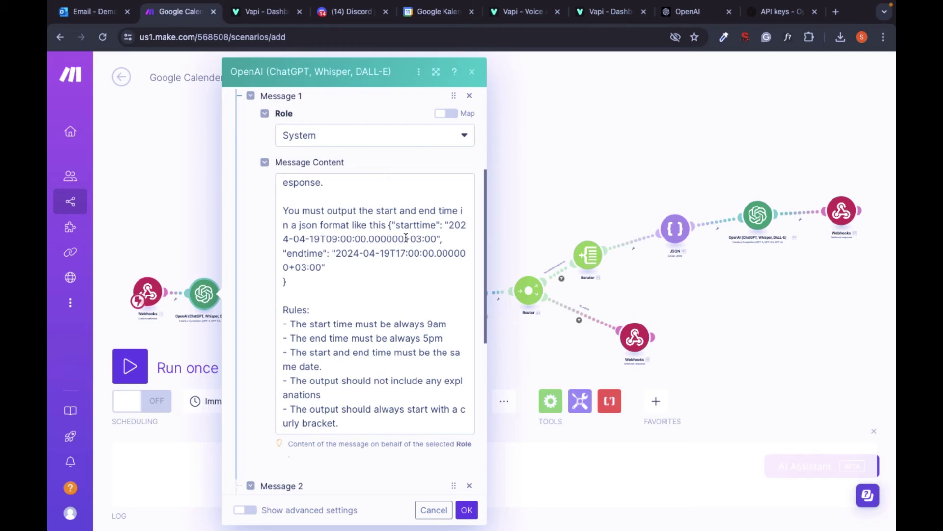
scroll(406, 239, up, 3)
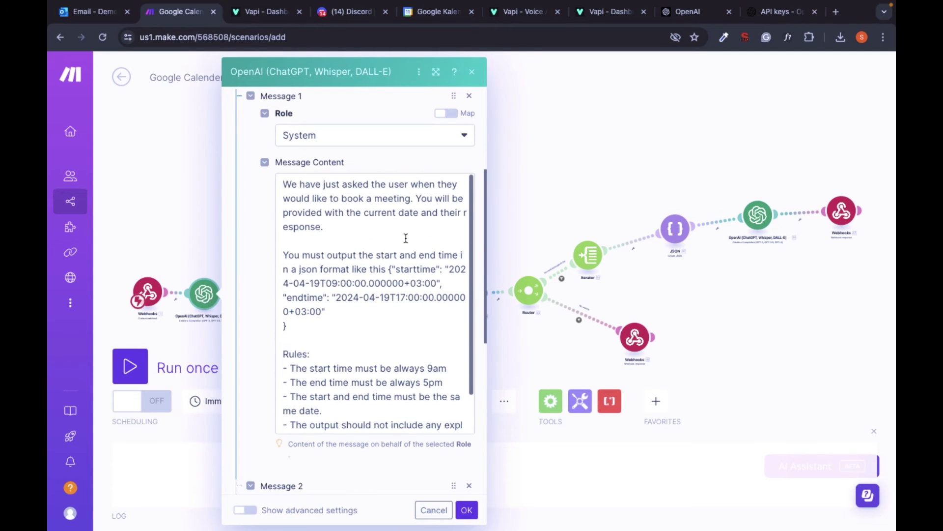
scroll(406, 238, down, 3)
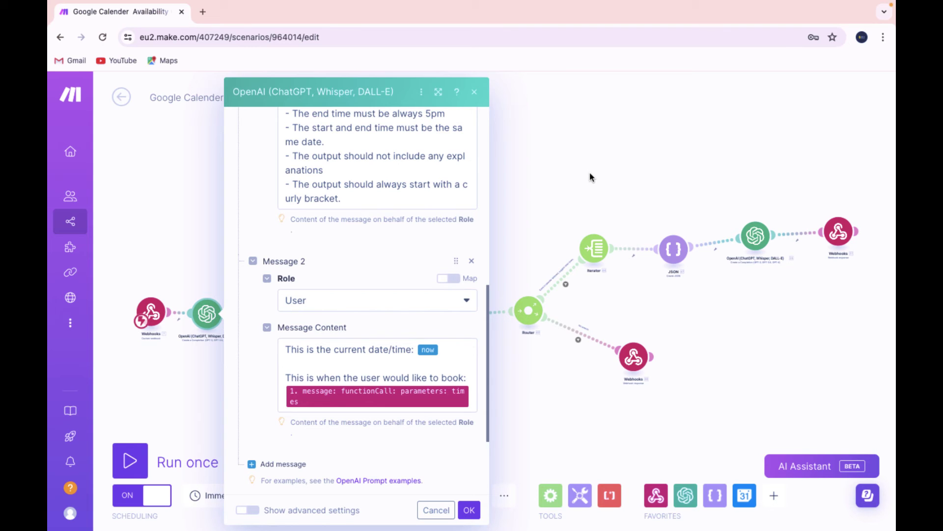
Define the JSON module's data structure with starttime and endtime as Text fields
click(590, 177)
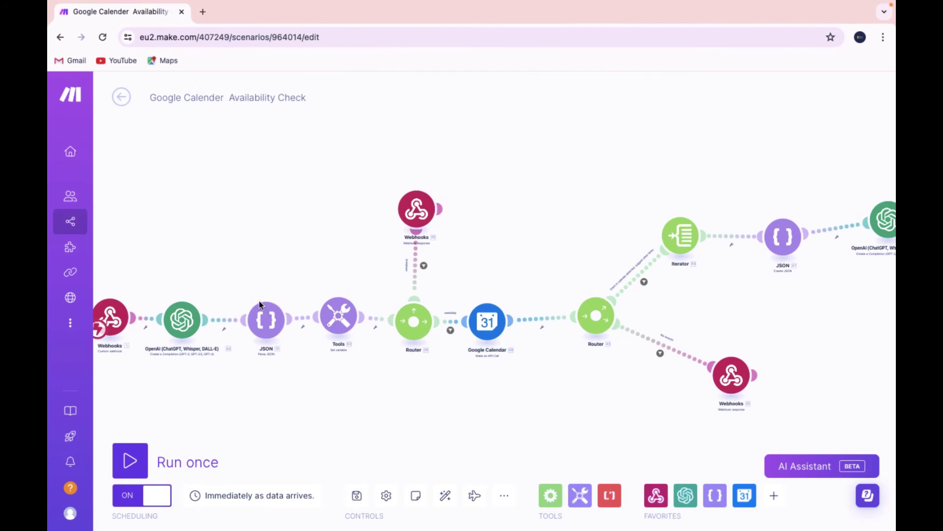
click(266, 316)
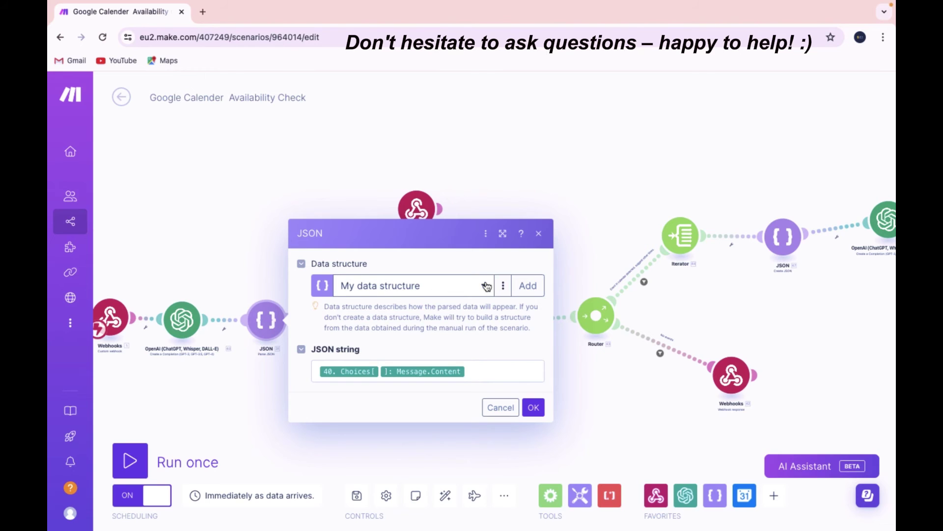
click(503, 290)
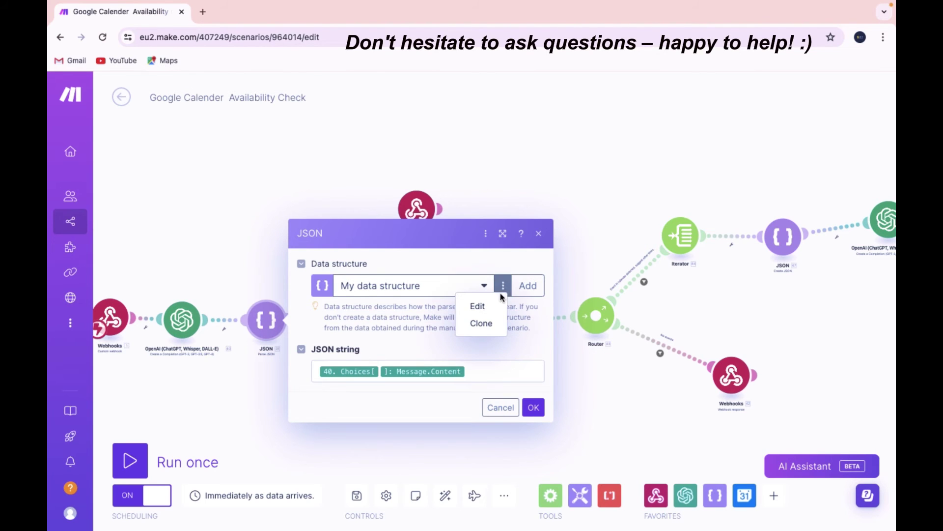
click(496, 303)
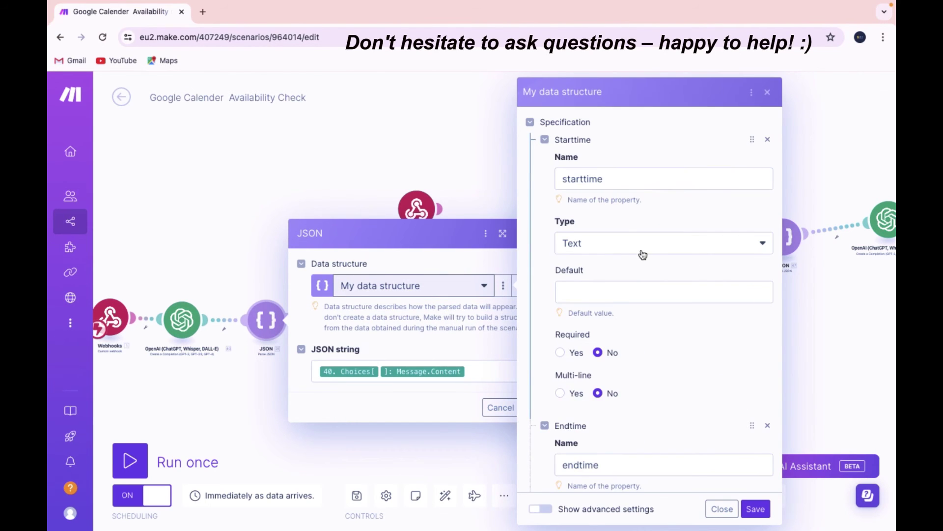
scroll(642, 256, down, 3)
scroll(643, 254, down, 3)
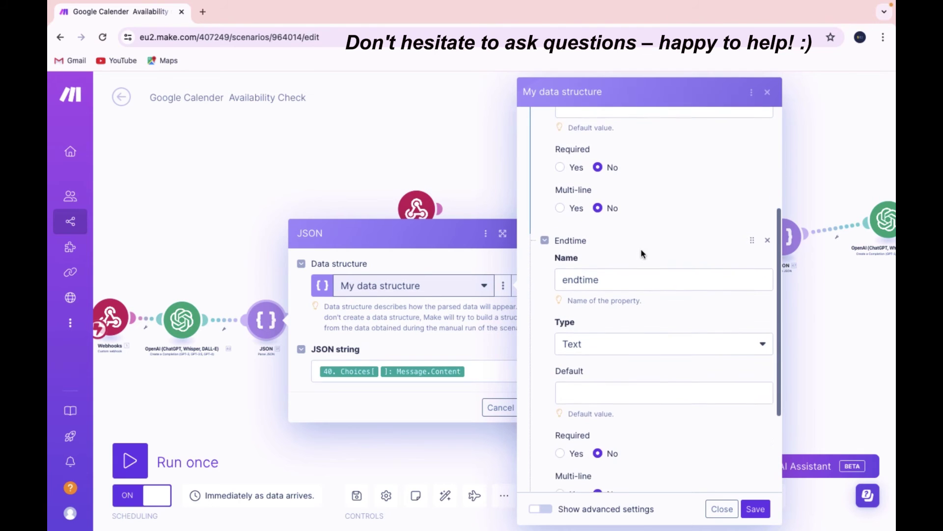
scroll(643, 254, down, 1)
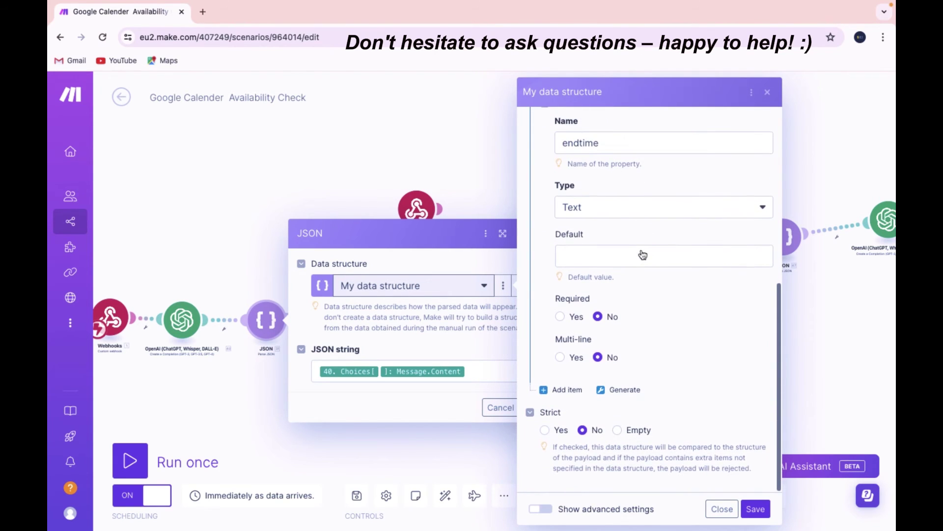
click(761, 513)
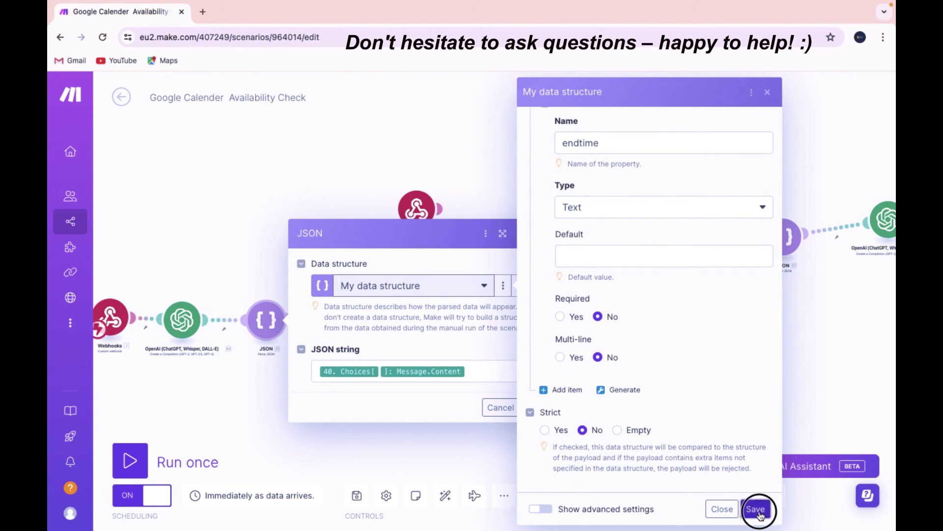
click(533, 407)
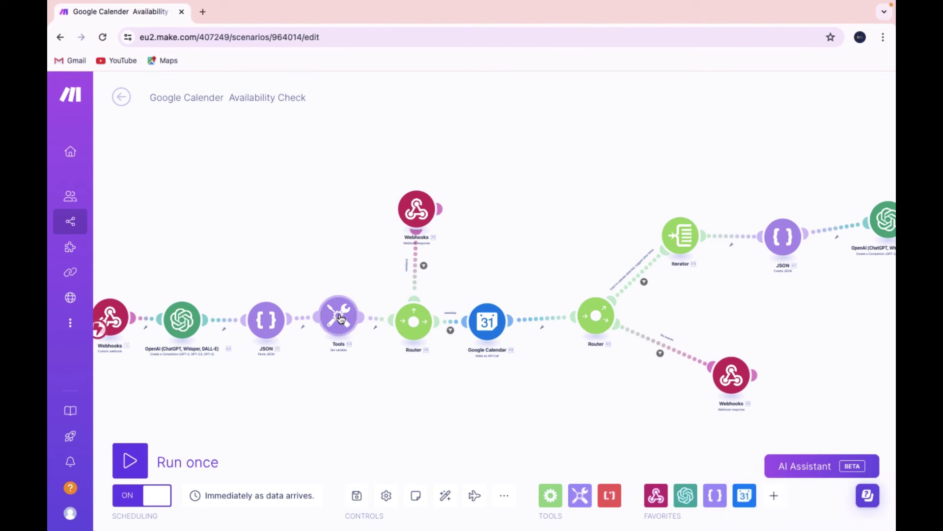
Confirm the Tools module setting day_of_week from starttime's weekday
click(339, 316)
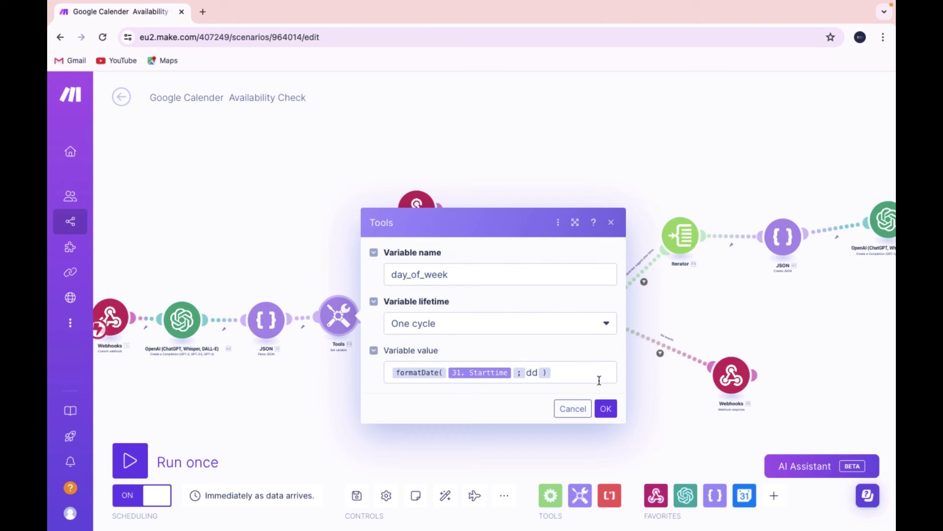
click(606, 407)
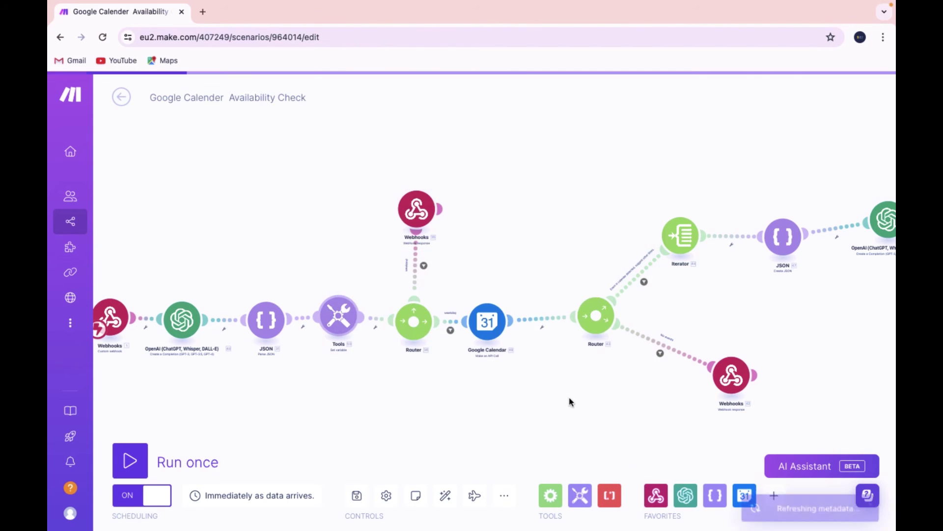
scroll(497, 280, up, 5)
drag(497, 280, 443, 205)
Review the weekend filter, its not-available webhook response, and the weekday route's filter
click(396, 216)
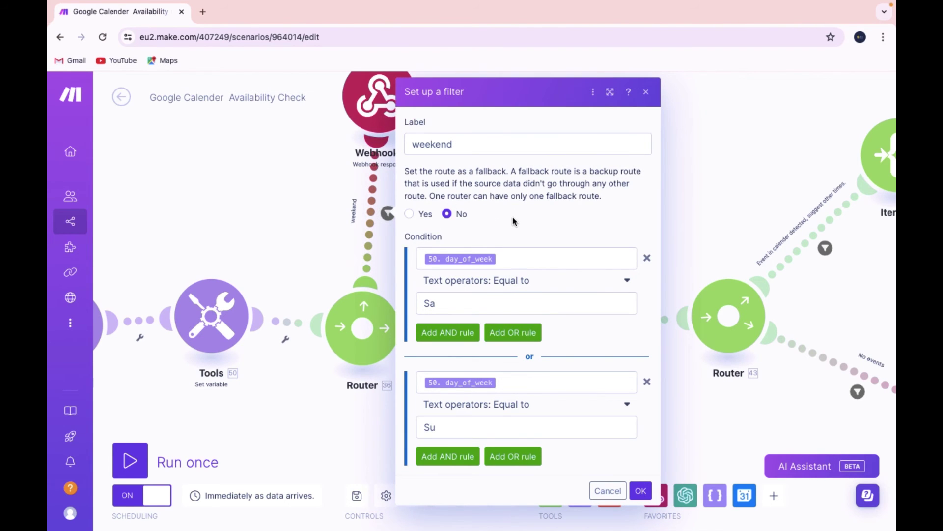
click(683, 182)
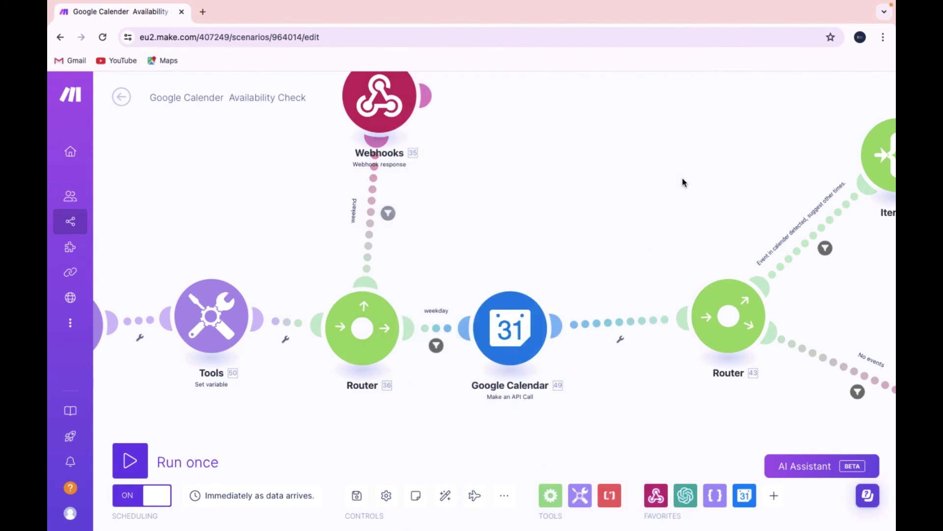
click(377, 101)
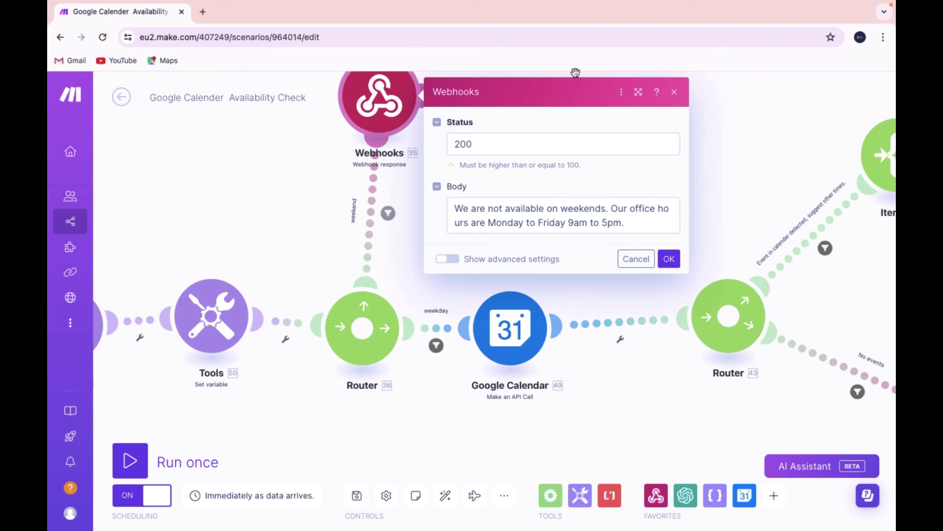
click(707, 168)
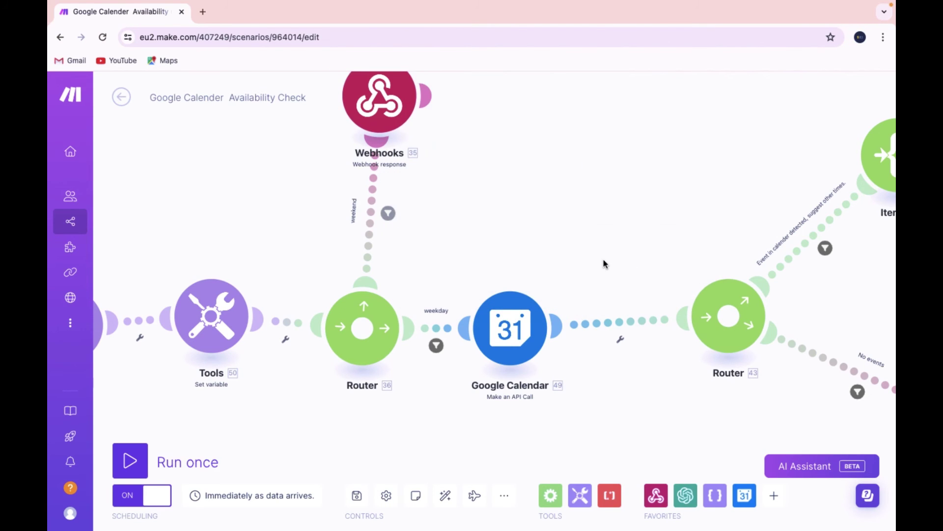
scroll(605, 264, down, 1)
click(444, 341)
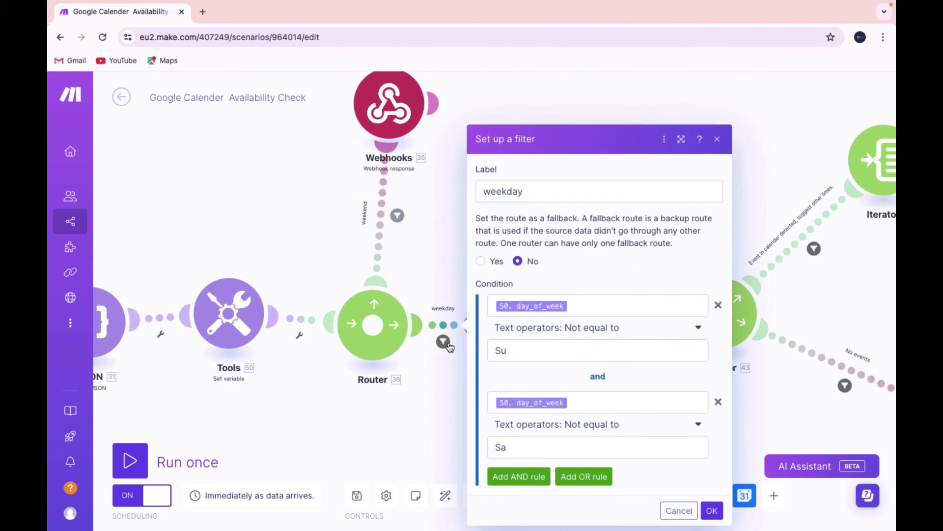
click(418, 237)
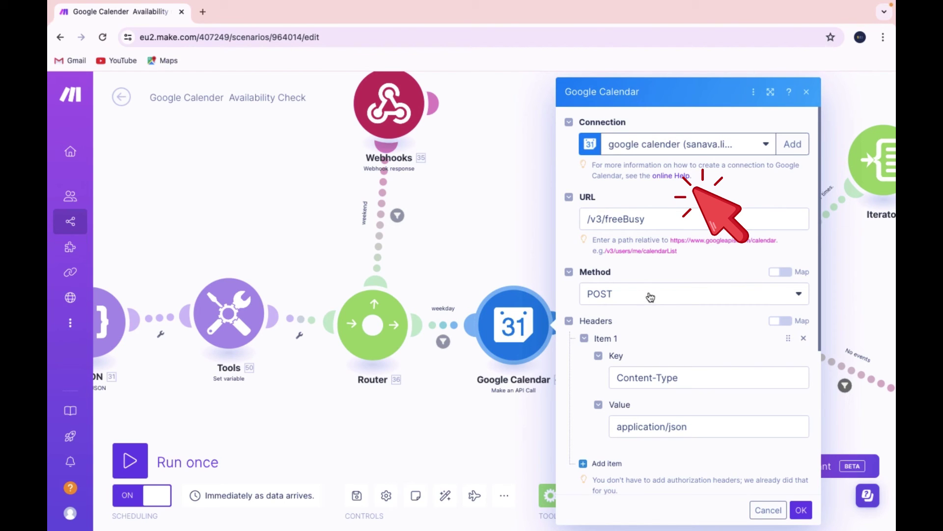
scroll(651, 297, down, 5)
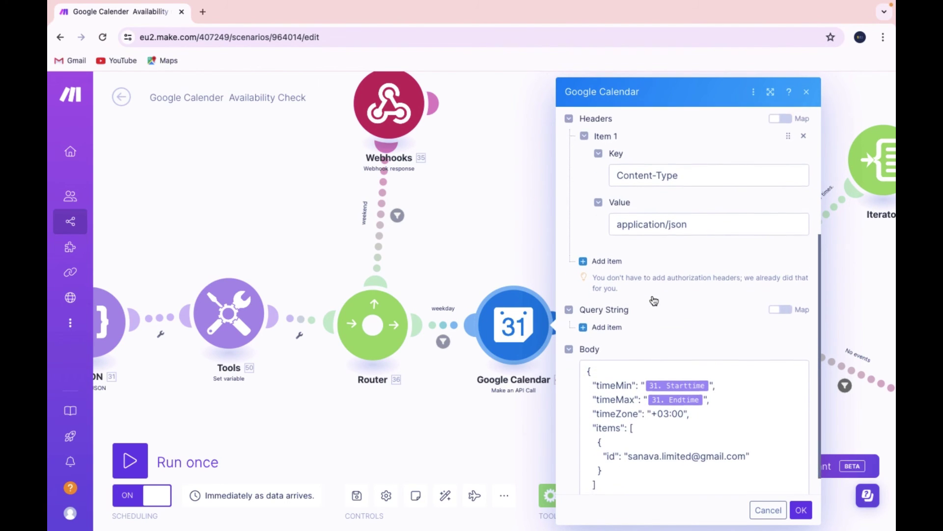
scroll(654, 300, down, 1)
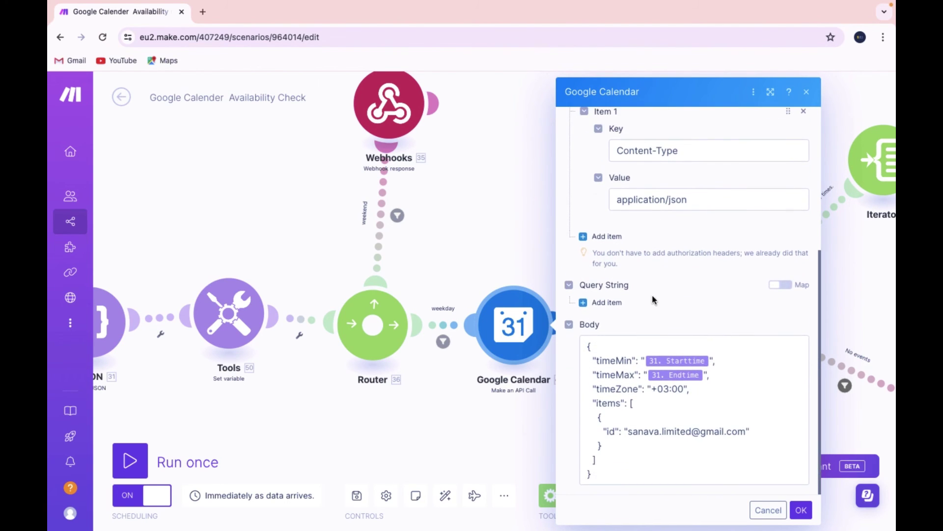
click(544, 218)
drag(722, 250, 402, 222)
scroll(505, 305, up, 2)
click(457, 348)
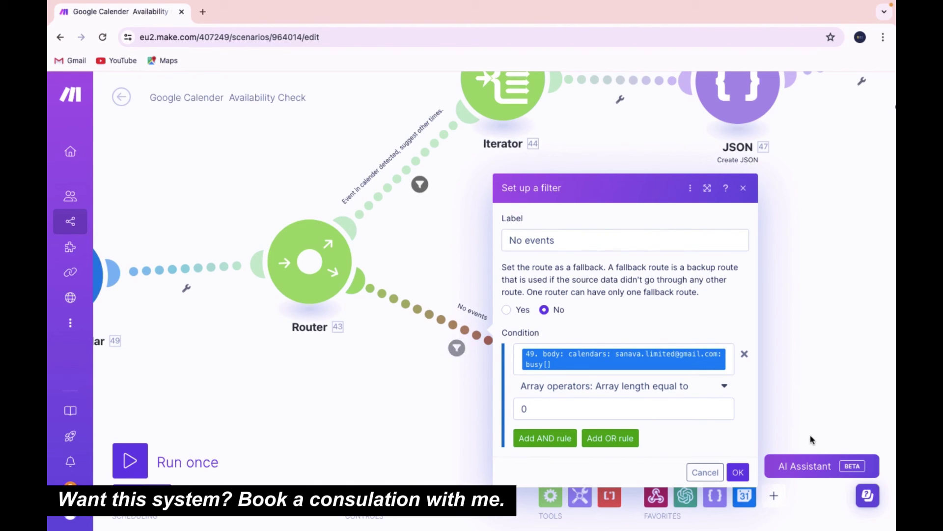
click(737, 470)
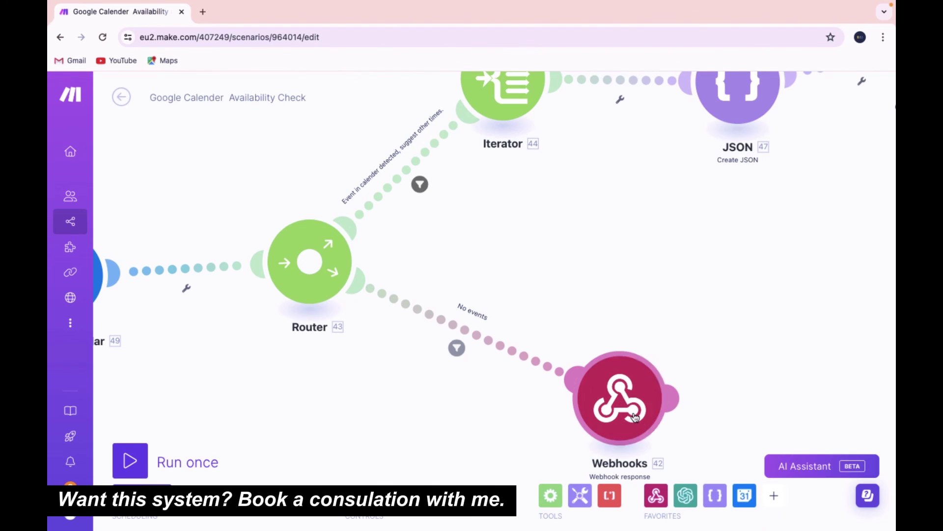
click(635, 416)
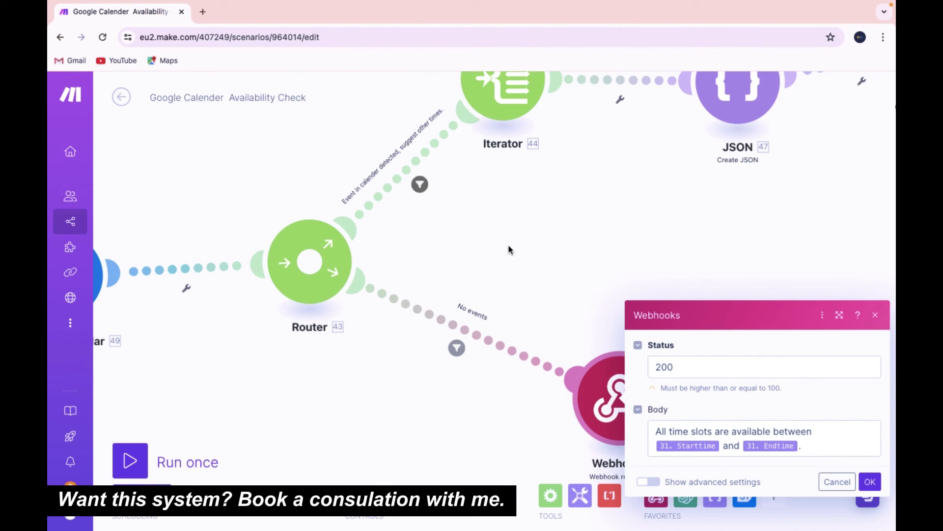
click(487, 197)
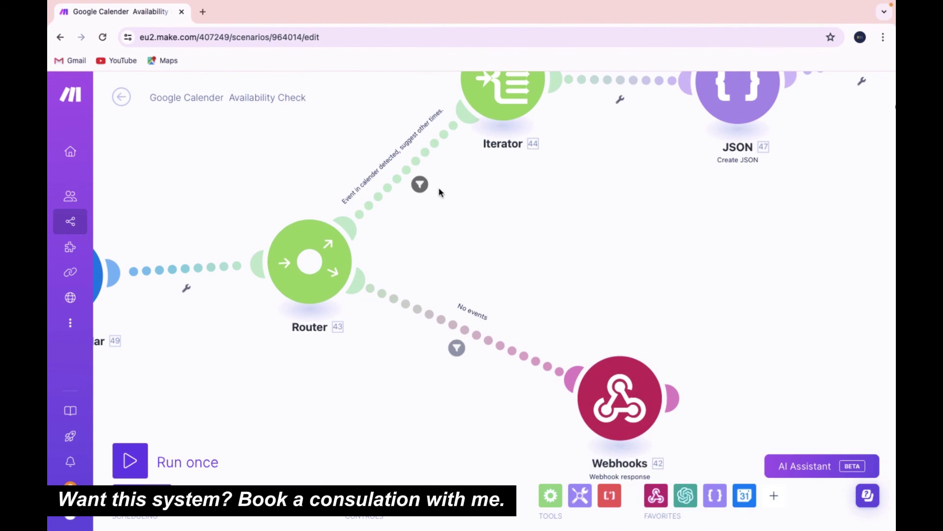
drag(579, 147, 532, 246)
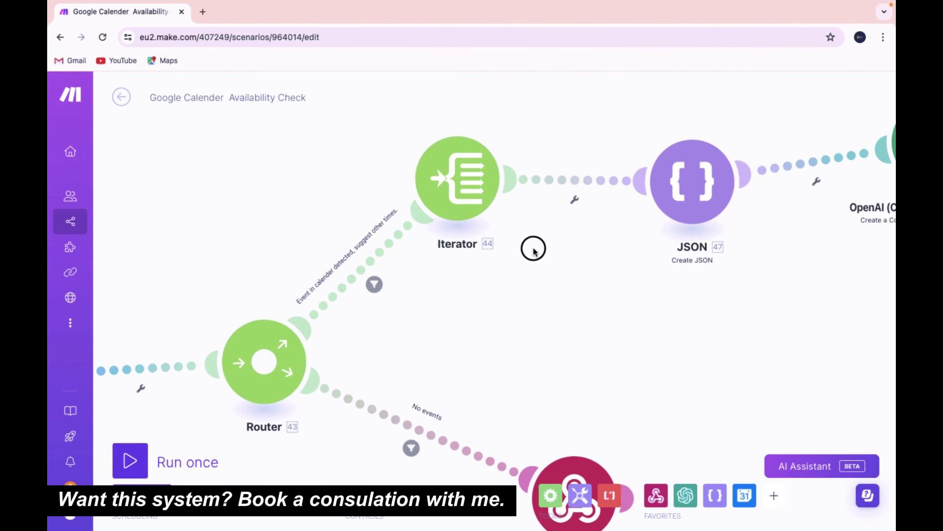
Review the busy-slots route filter and the Iterator module's settings
click(373, 284)
click(633, 412)
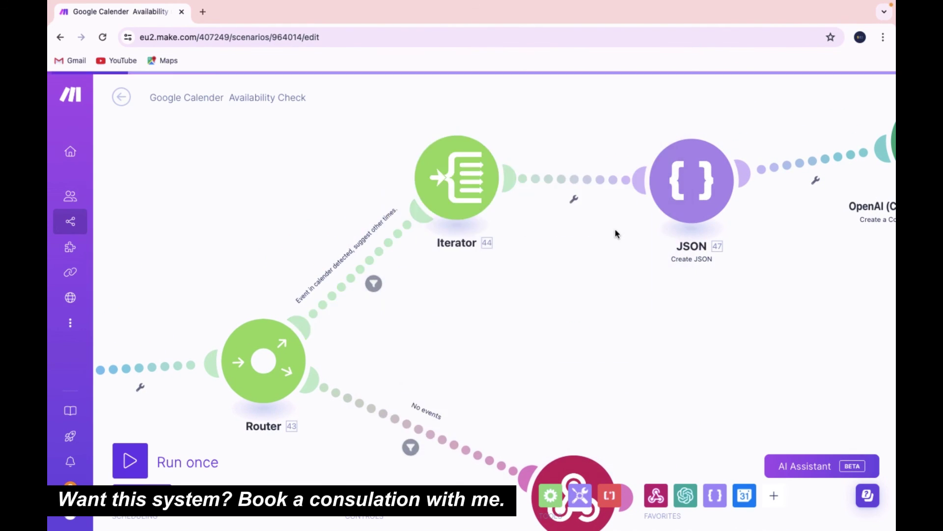
click(457, 177)
Inspect the JSON module's data structure with its start and end properties
drag(831, 266, 366, 279)
click(248, 208)
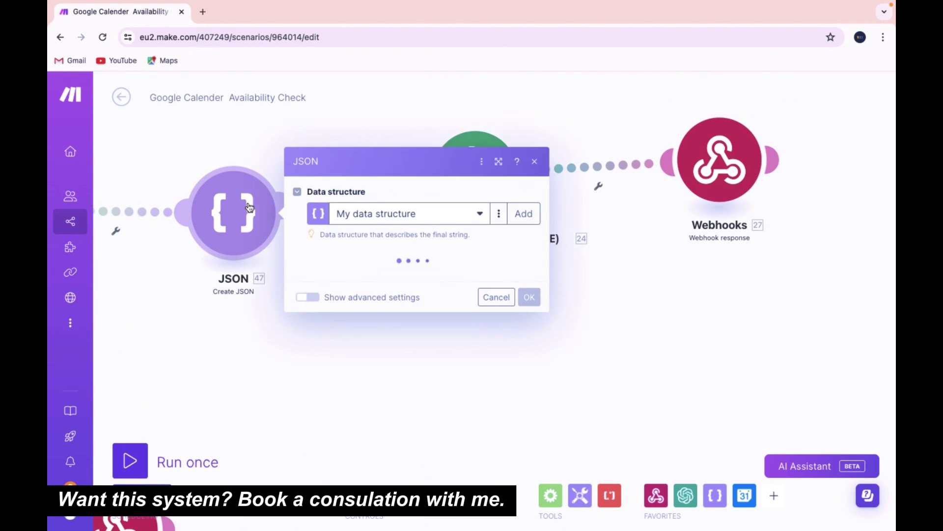
click(489, 197)
scroll(739, 243, down, 5)
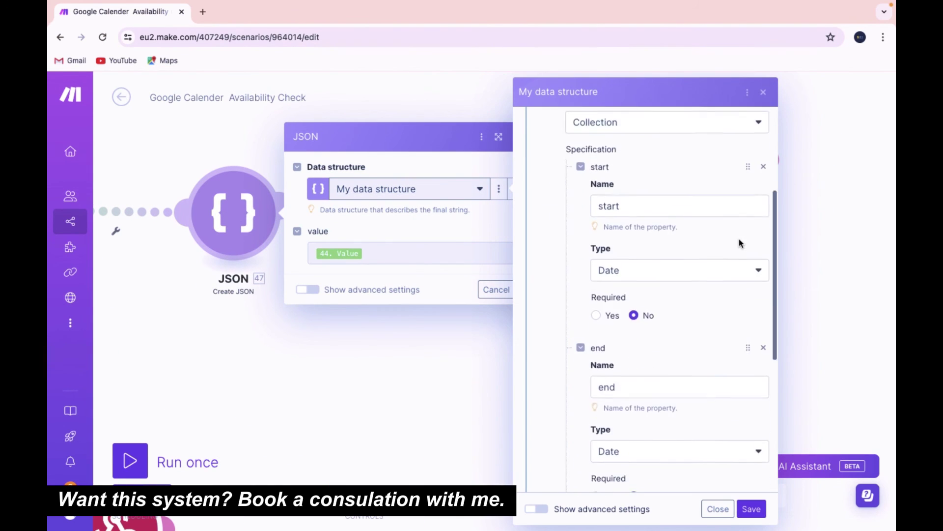
scroll(740, 243, down, 3)
click(753, 507)
click(534, 290)
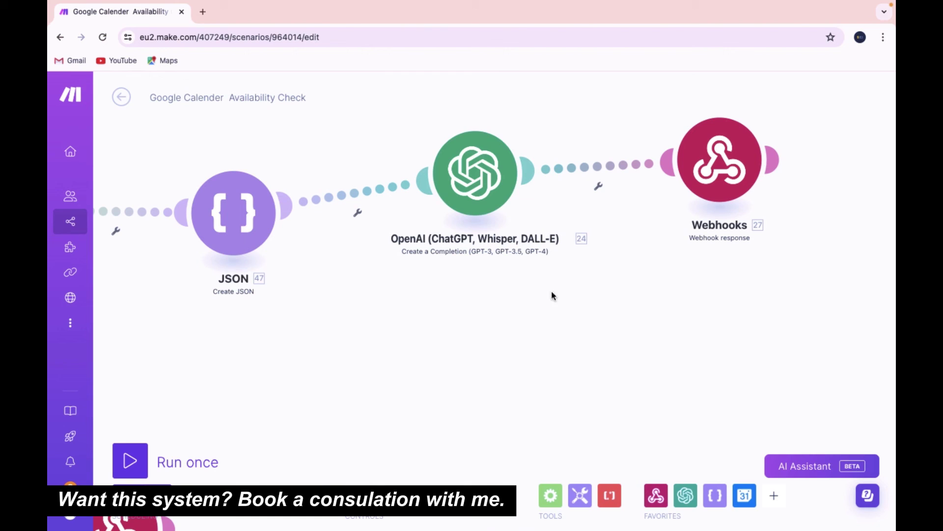
Review the OpenAI module's prompt and the final webhook response settings
click(484, 166)
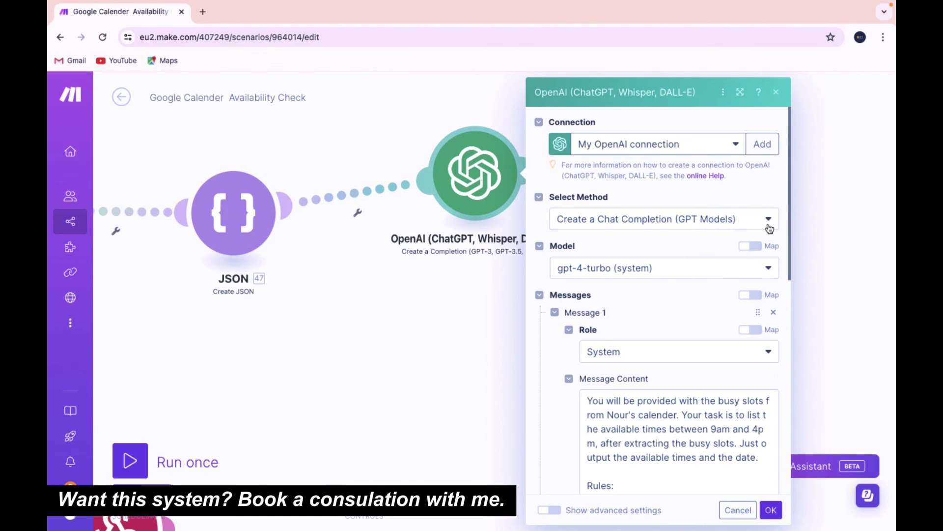
scroll(757, 261, down, 4)
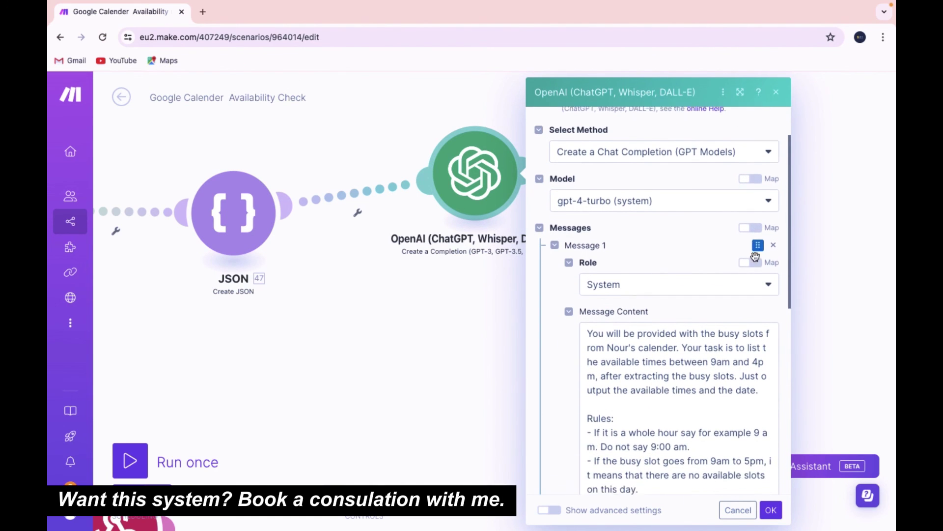
scroll(756, 255, down, 3)
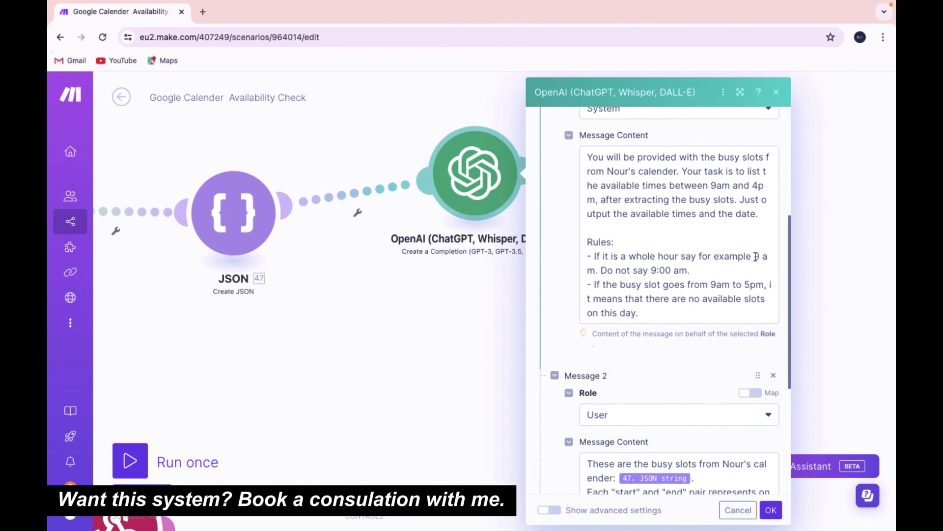
scroll(700, 259, down, 1)
key(Escape)
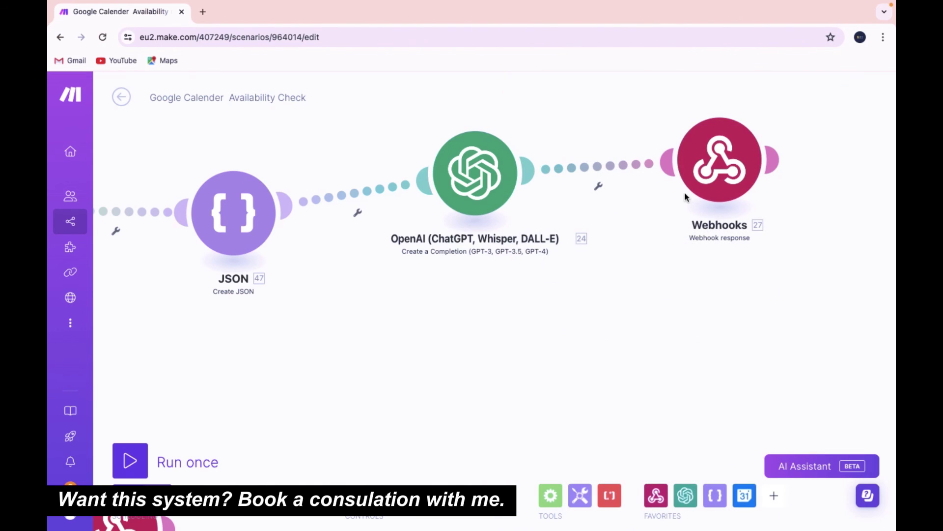
click(718, 170)
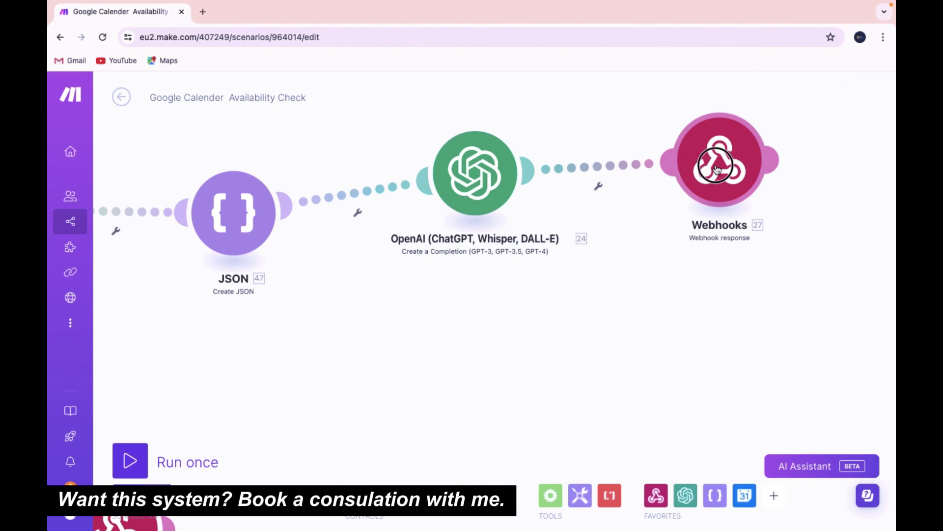
click(801, 187)
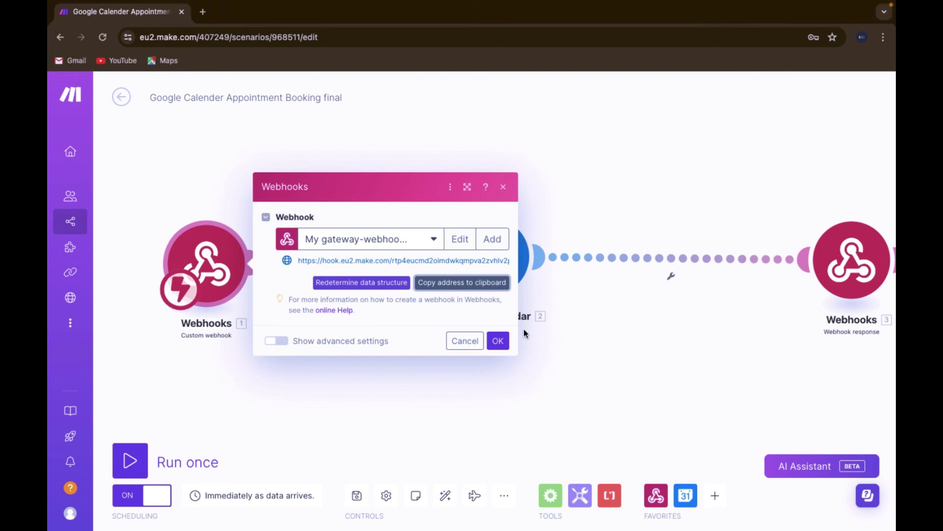
Paste the Make webhook address as book_appointment's server endpoint in Vapi
click(498, 340)
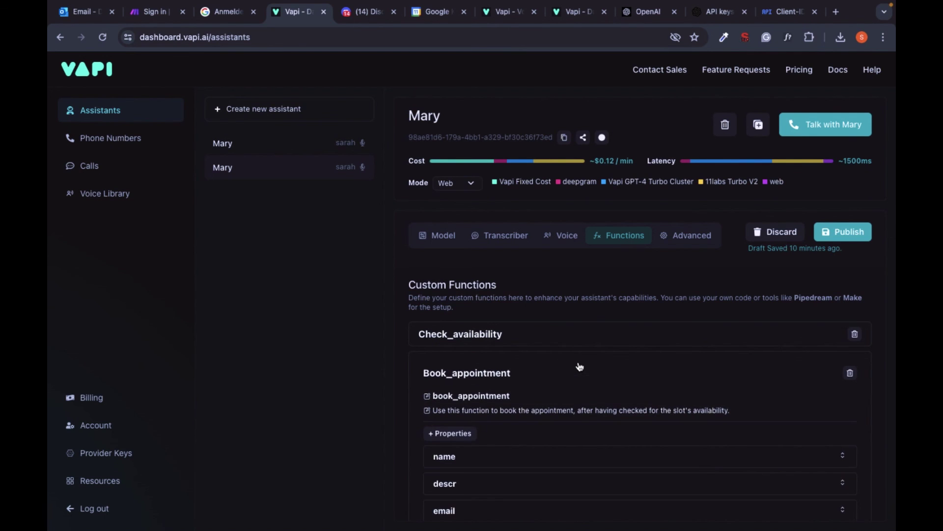
scroll(580, 366, down, 3)
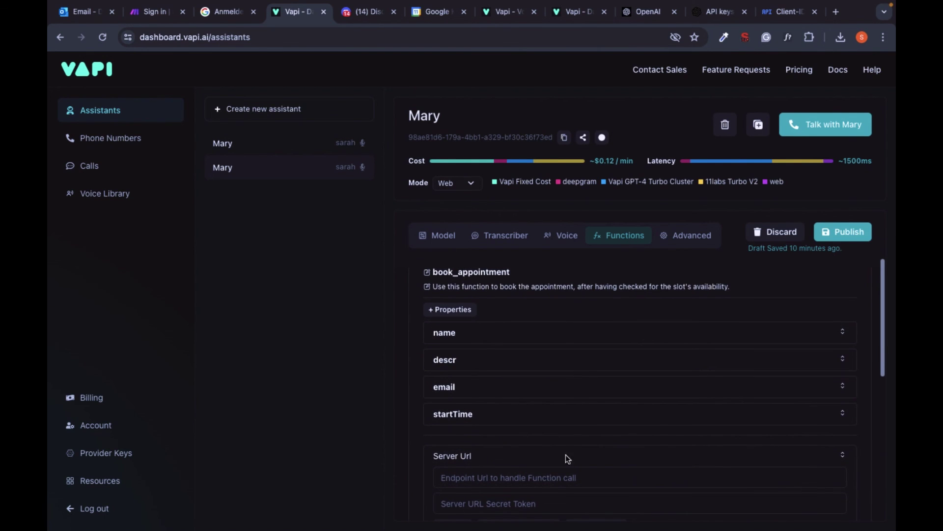
click(556, 477)
key(ctrl+v)
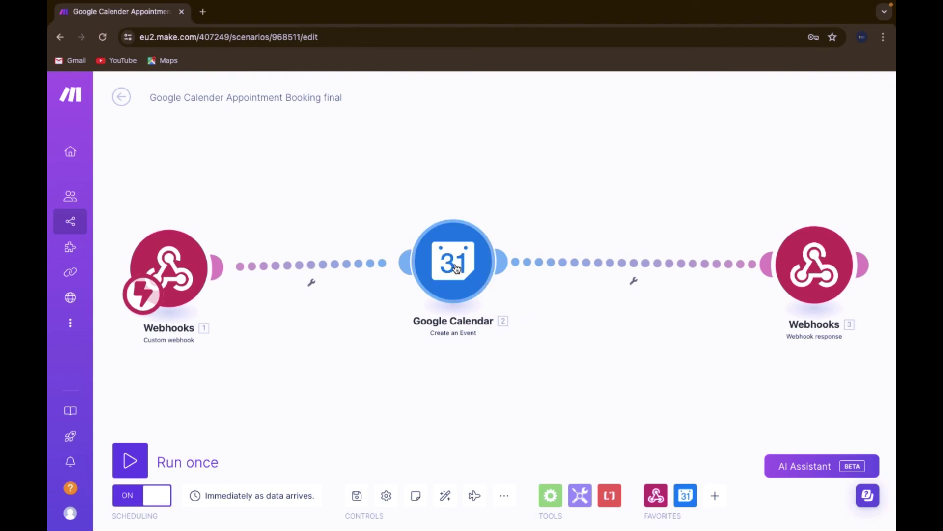
Map the caller's name from the functionCall parameters into the Google Calendar event name
click(452, 261)
scroll(625, 386, down, 1)
scroll(625, 386, down, 2)
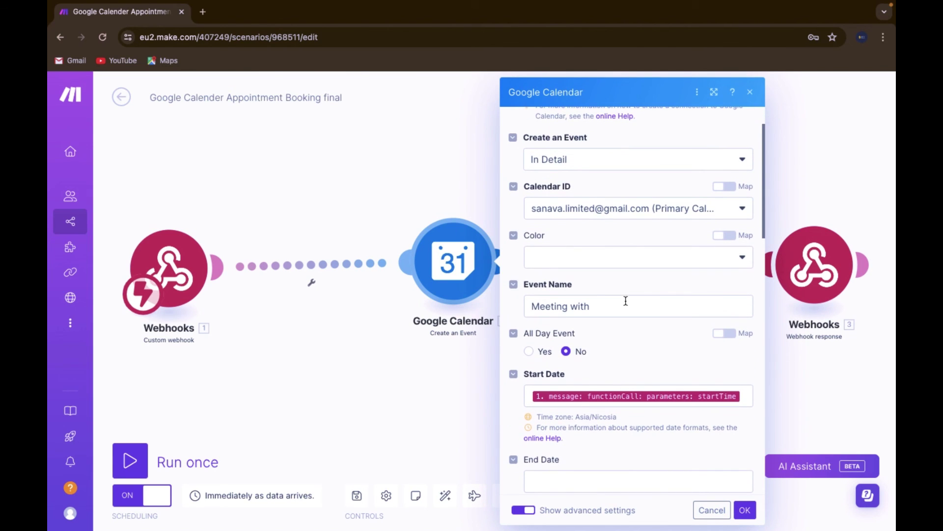
click(625, 306)
click(341, 354)
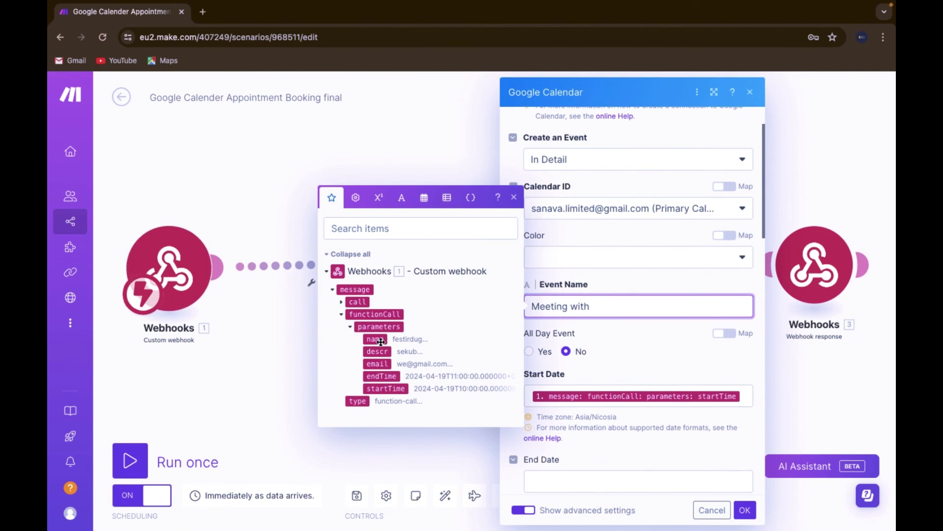
click(364, 338)
click(611, 374)
scroll(612, 378, down, 5)
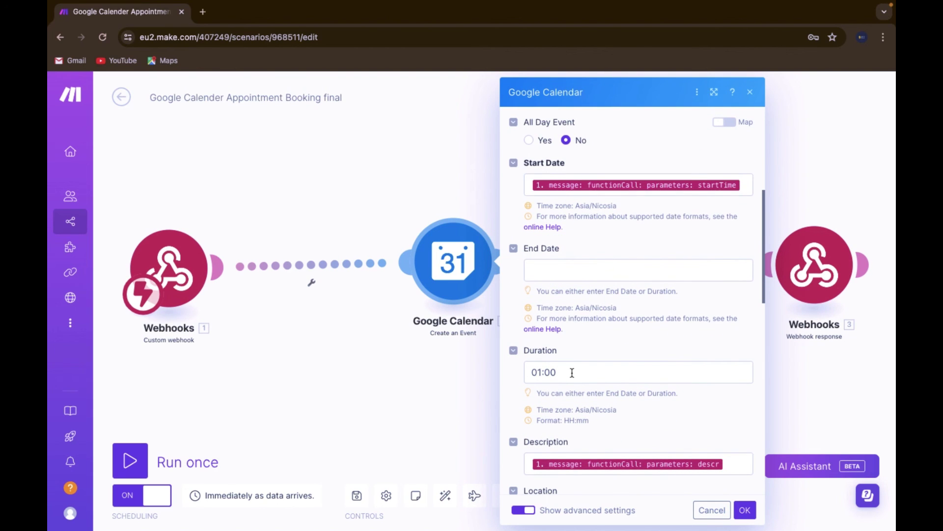
scroll(585, 383, down, 10)
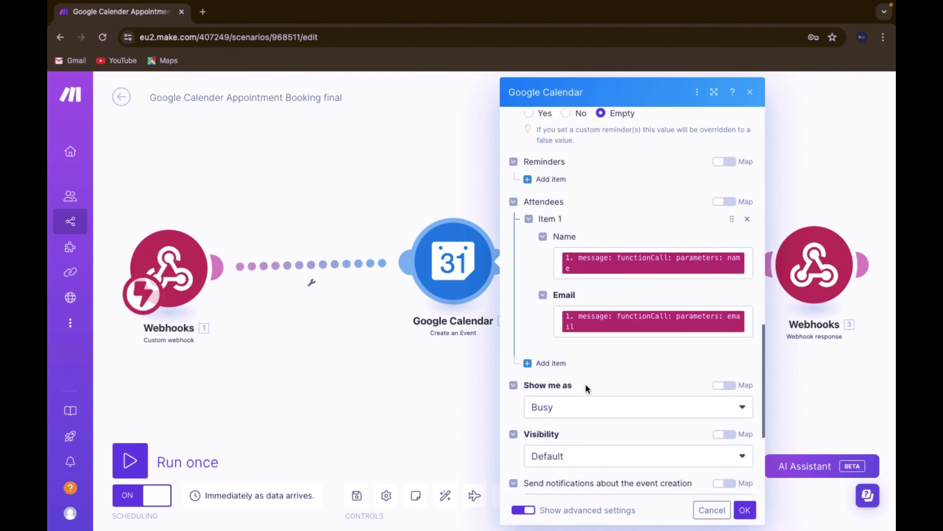
click(745, 510)
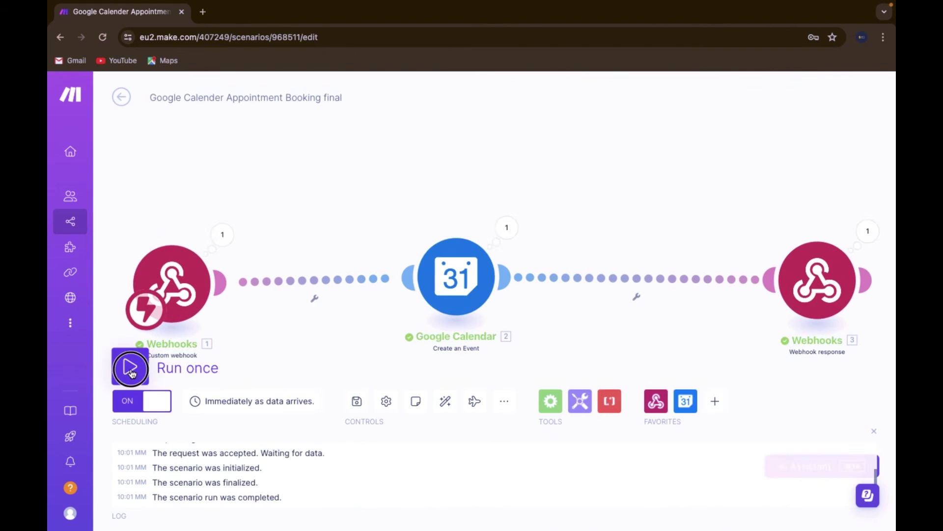
Run the booking scenario once and check the new Tuesday 16 meeting event
click(128, 365)
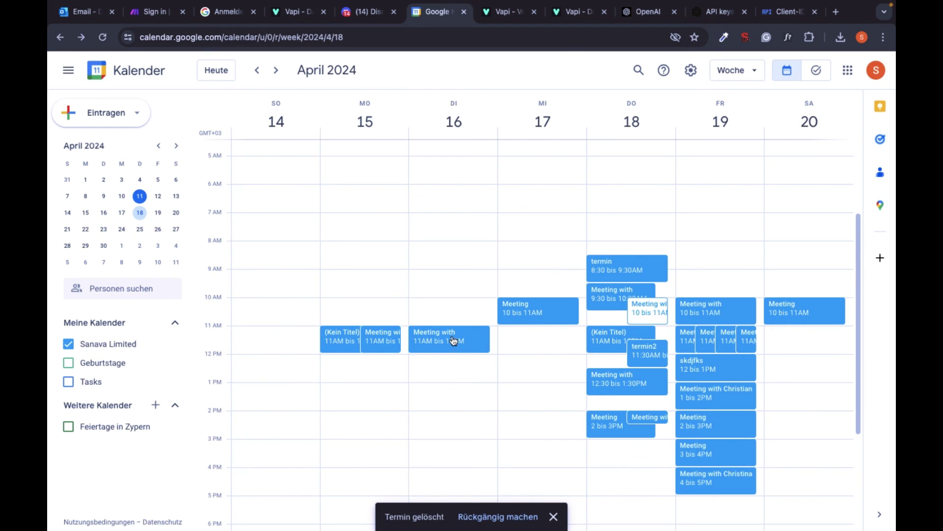
click(453, 341)
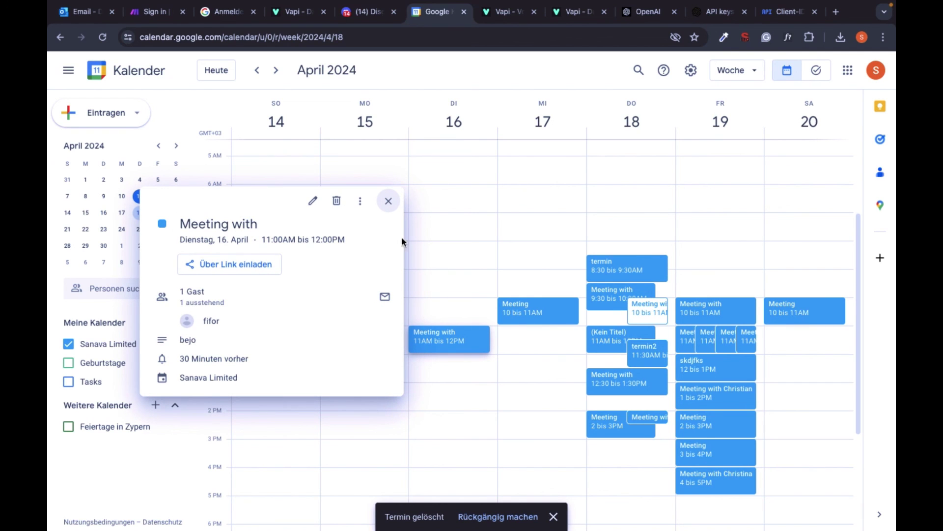
click(388, 201)
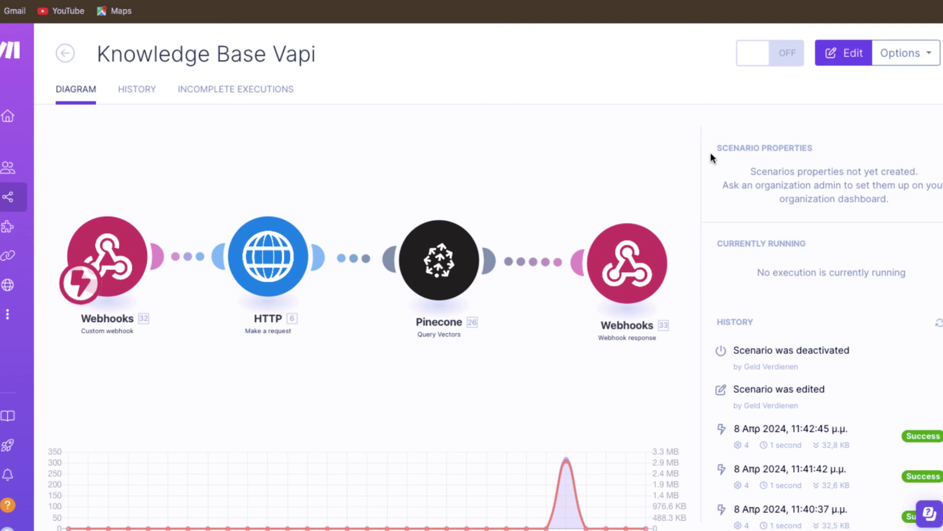